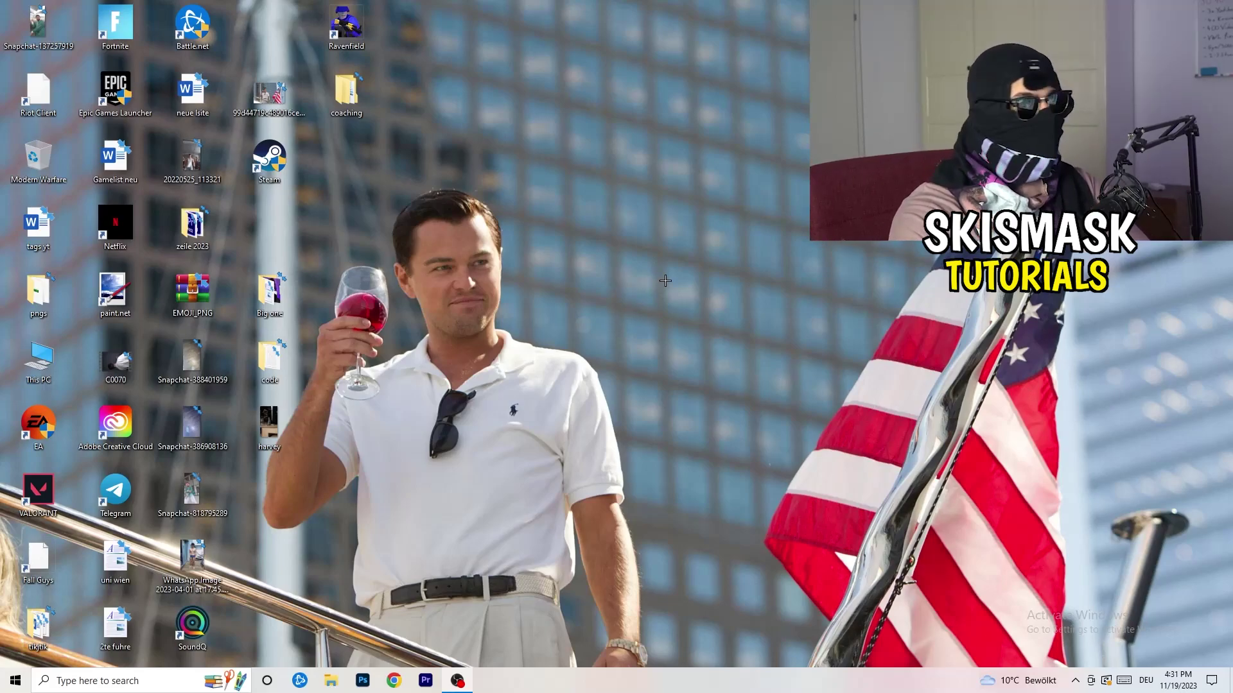
Launch NVIDIA Control Panel from the desktop menu on the Change Resolution page (1920 × 1080, 60Hz)
{"action": "right_click", "coordinate": [662, 229]}
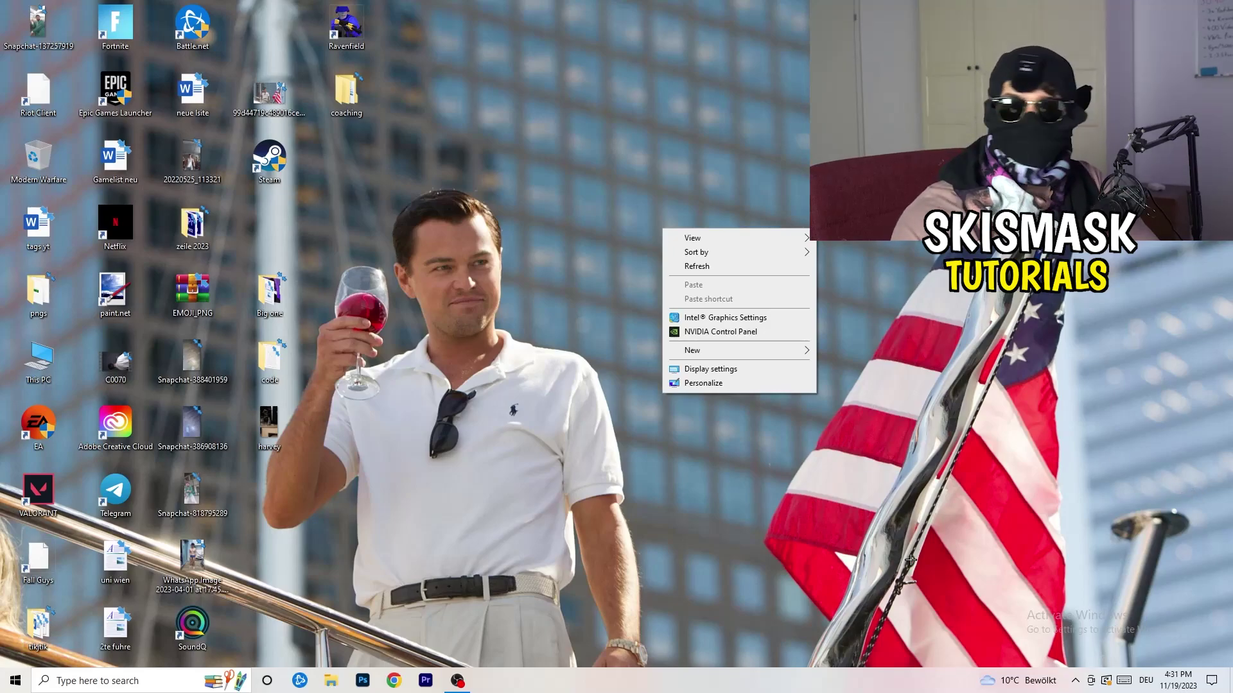
{"action": "left_click", "coordinate": [719, 331]}
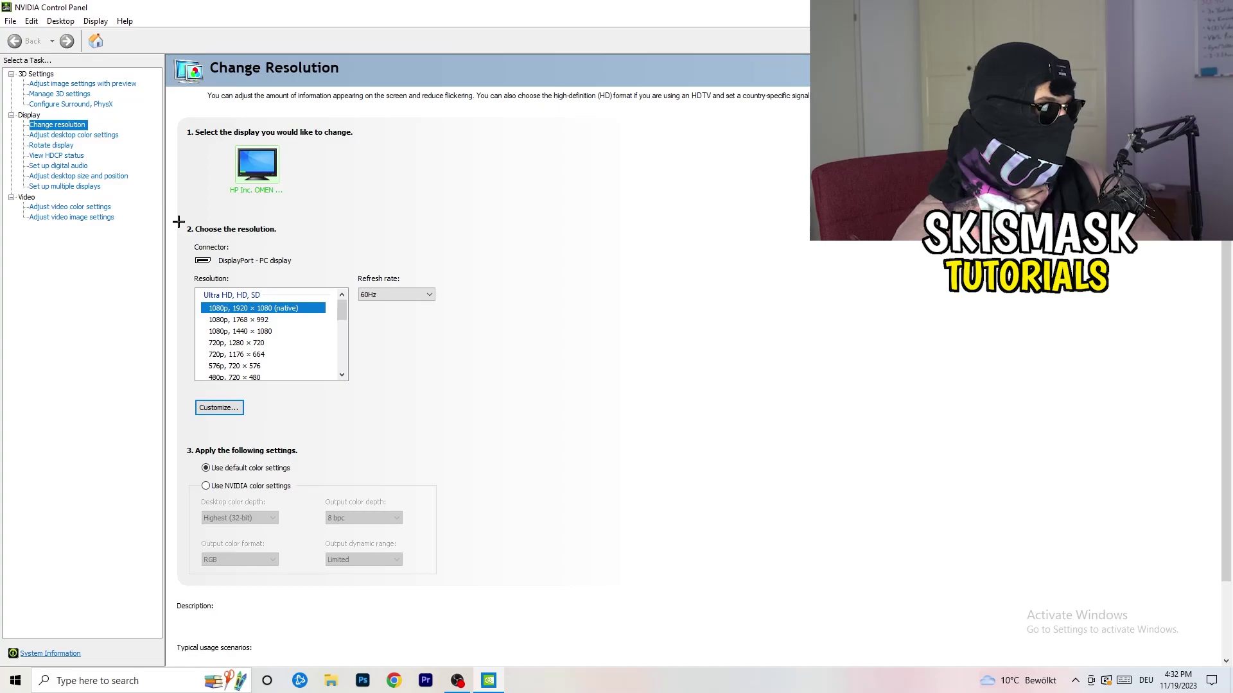
Create a new custom resolution with 1440 horizontal pixels and 1040 vertical lines
{"action": "left_click", "coordinate": [218, 407]}
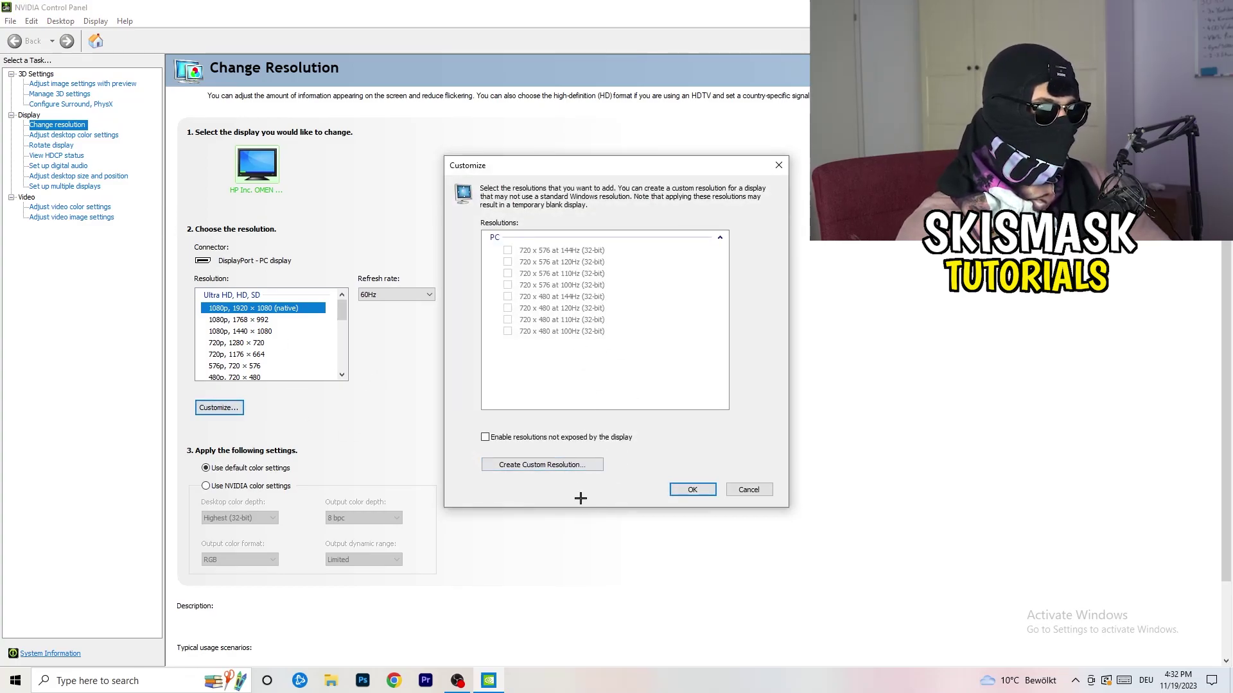
{"action": "left_click", "coordinate": [565, 465]}
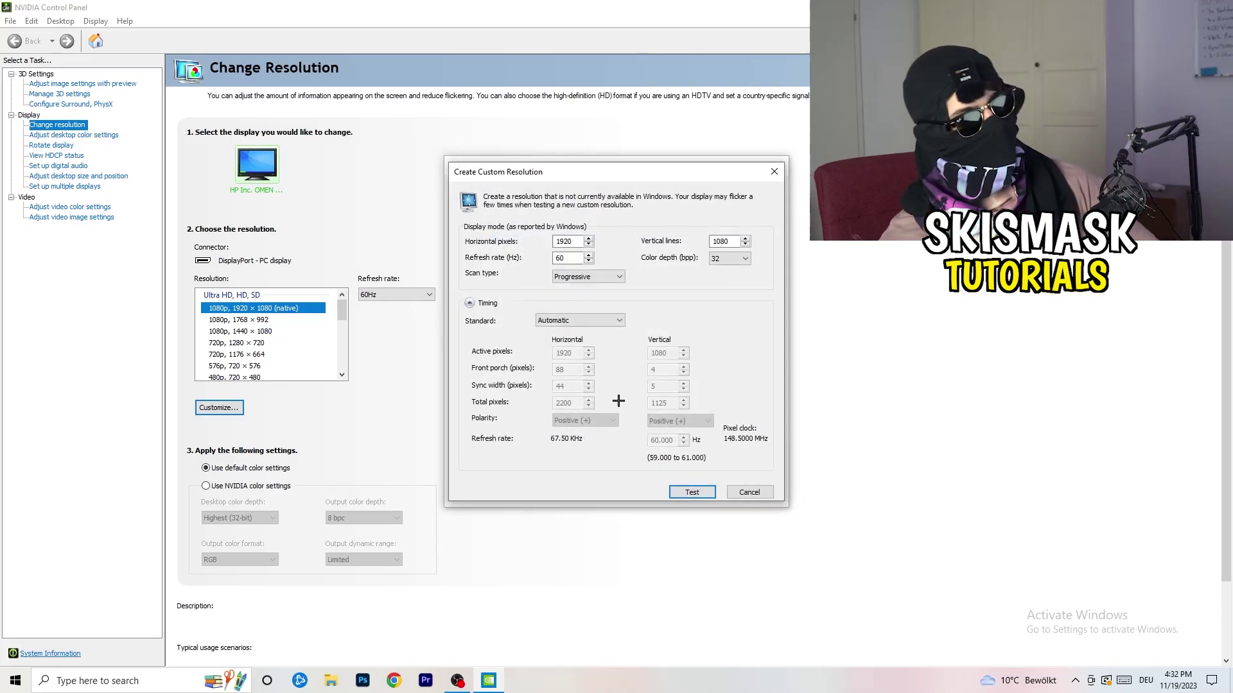
{"action": "double_click", "coordinate": [565, 242]}
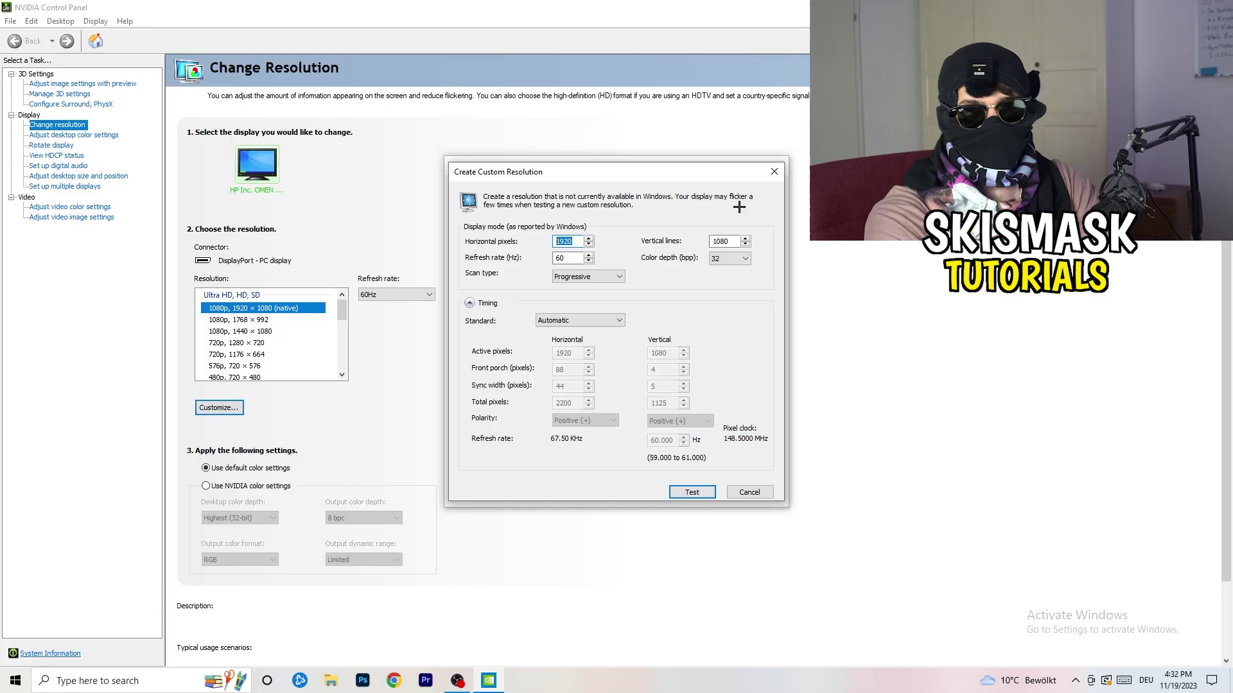
{"action": "type", "text": "1140"}
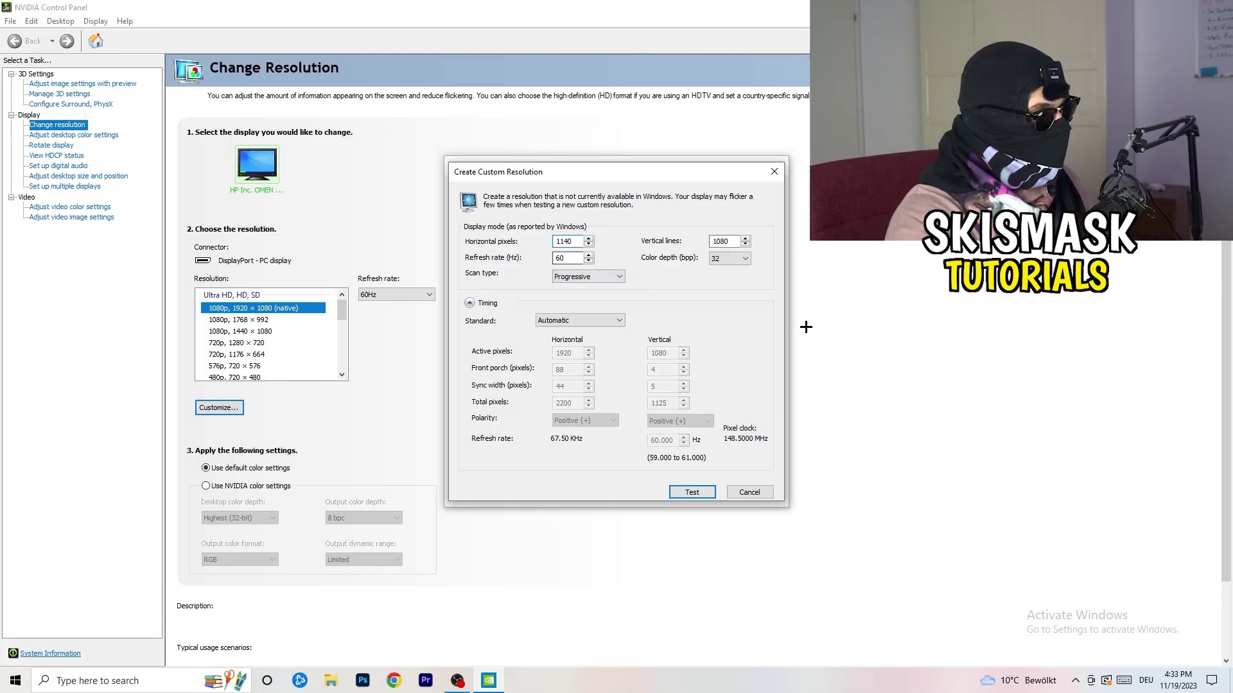
{"action": "key", "text": "BackSpace"}
{"action": "key", "text": "BackSpace"}
{"action": "key", "text": "BackSpace"}
{"action": "type", "text": "3"}
{"action": "key", "text": "BackSpace"}
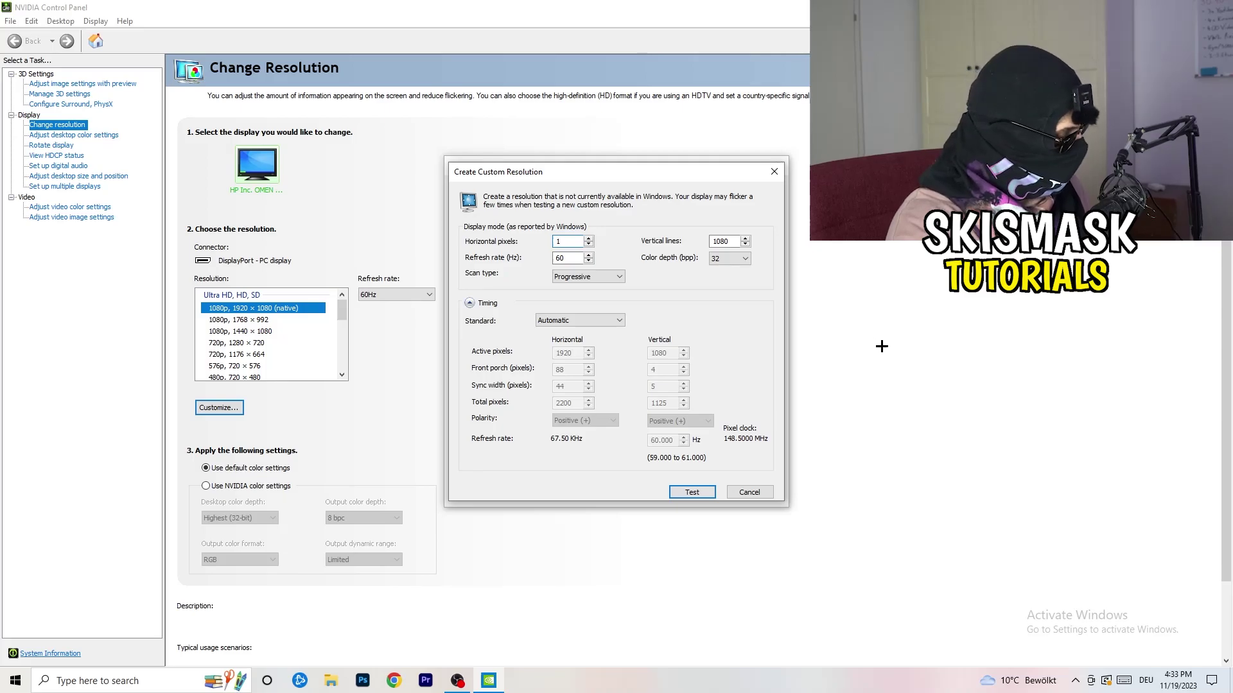
{"action": "type", "text": "440"}
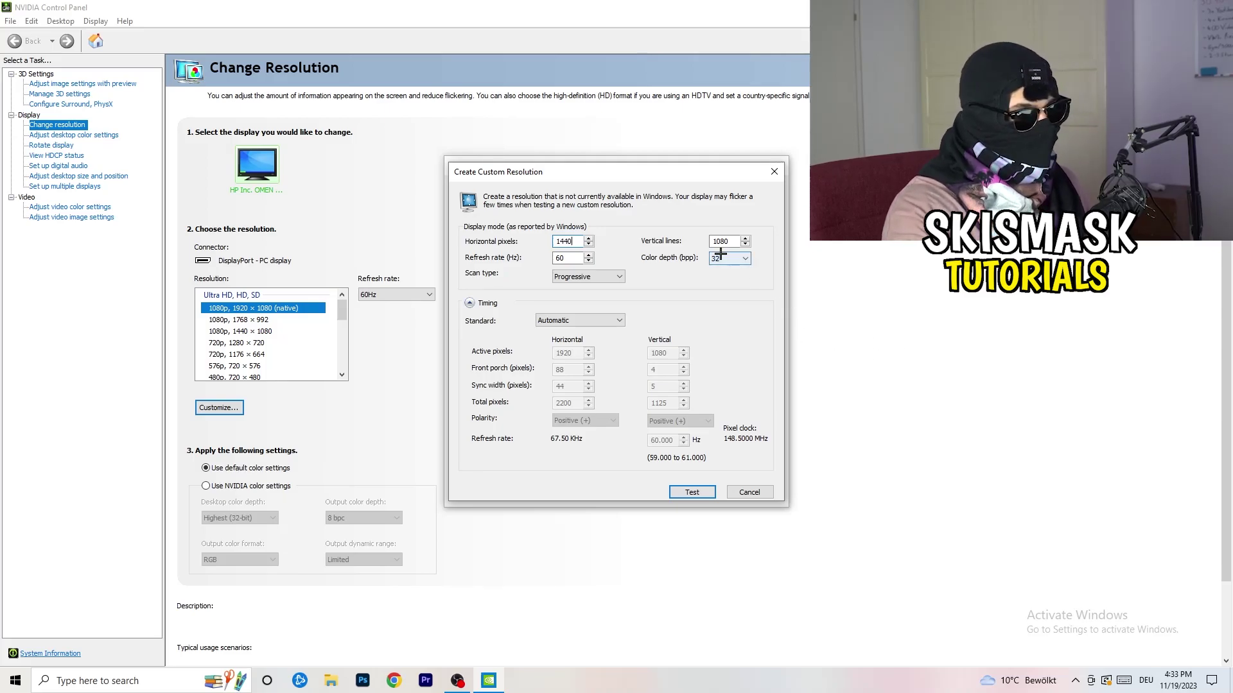
{"action": "left_click", "coordinate": [729, 242]}
{"action": "key", "text": "BackSpace"}
{"action": "key", "text": "BackSpace"}
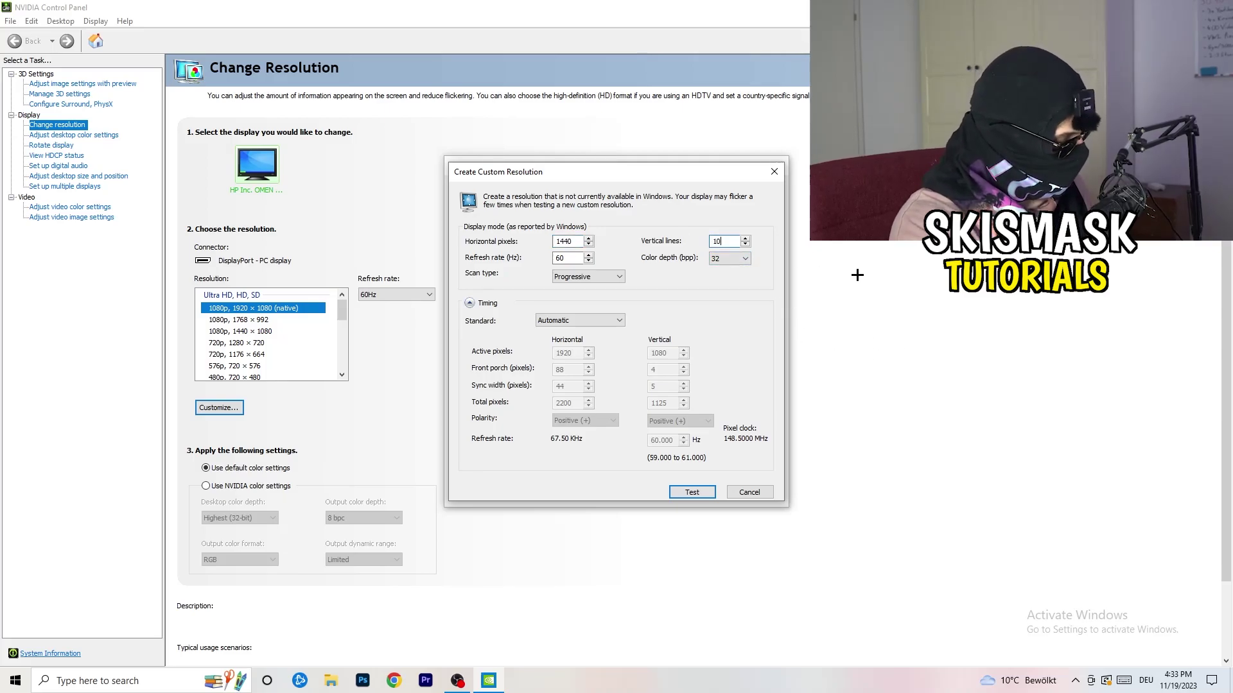
{"action": "type", "text": "40"}
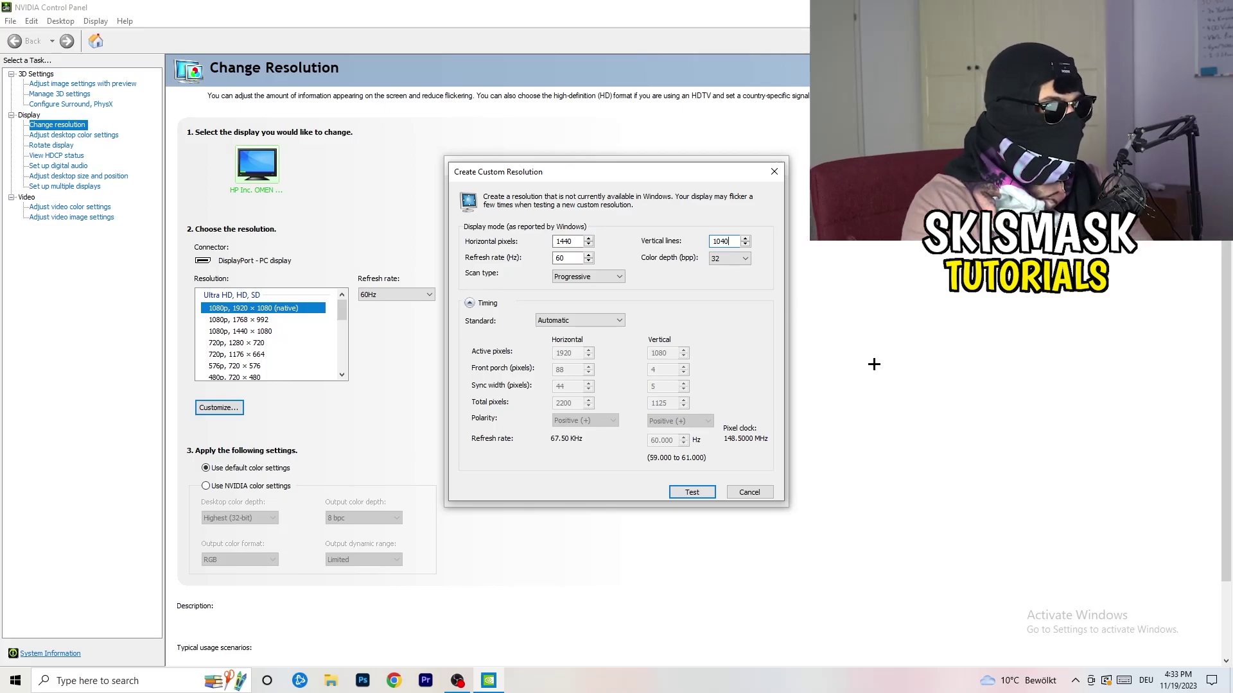
Keep Progressive scan and set the timing standard to CVT reduced blank
{"action": "left_click", "coordinate": [606, 278]}
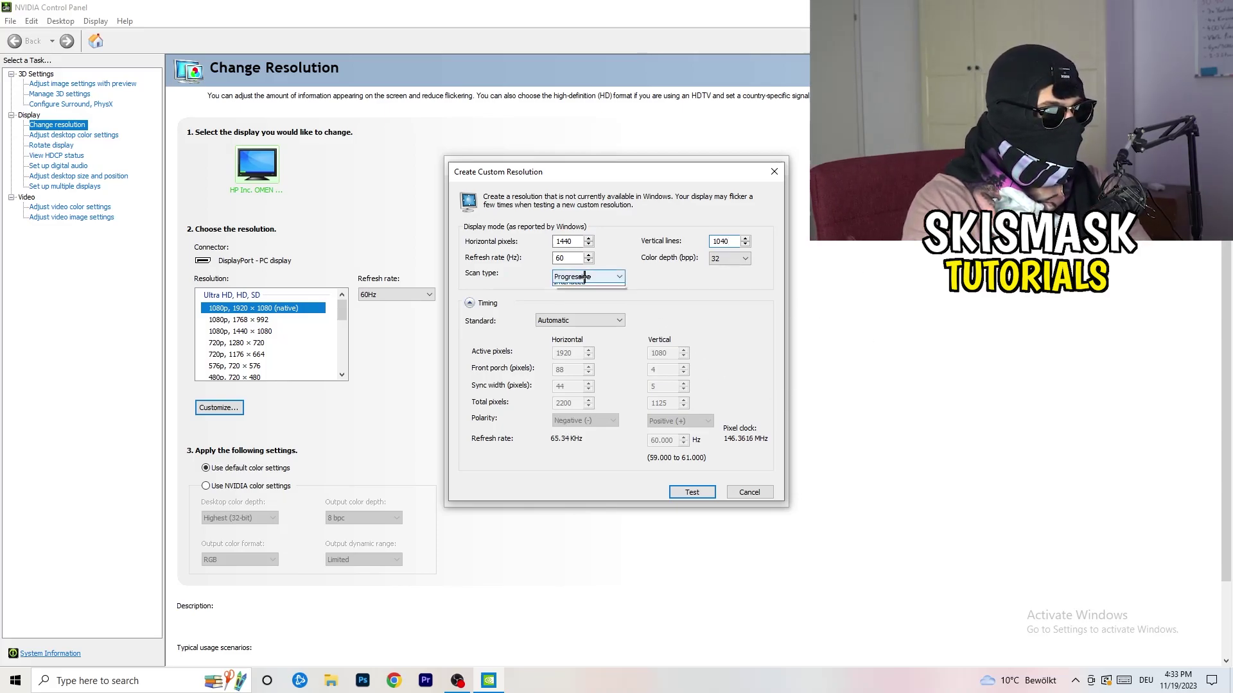
{"action": "left_click", "coordinate": [669, 277]}
{"action": "left_click", "coordinate": [595, 321]}
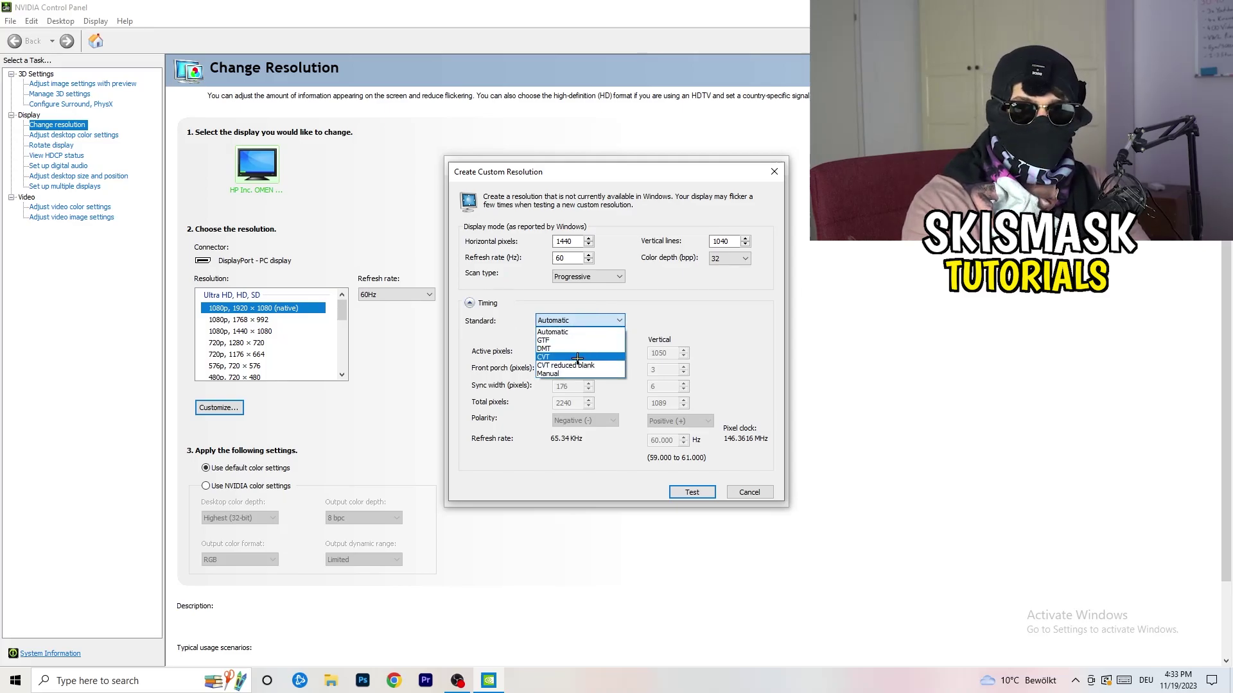
{"action": "left_click", "coordinate": [679, 330]}
{"action": "left_click", "coordinate": [569, 321]}
{"action": "left_click", "coordinate": [713, 311]}
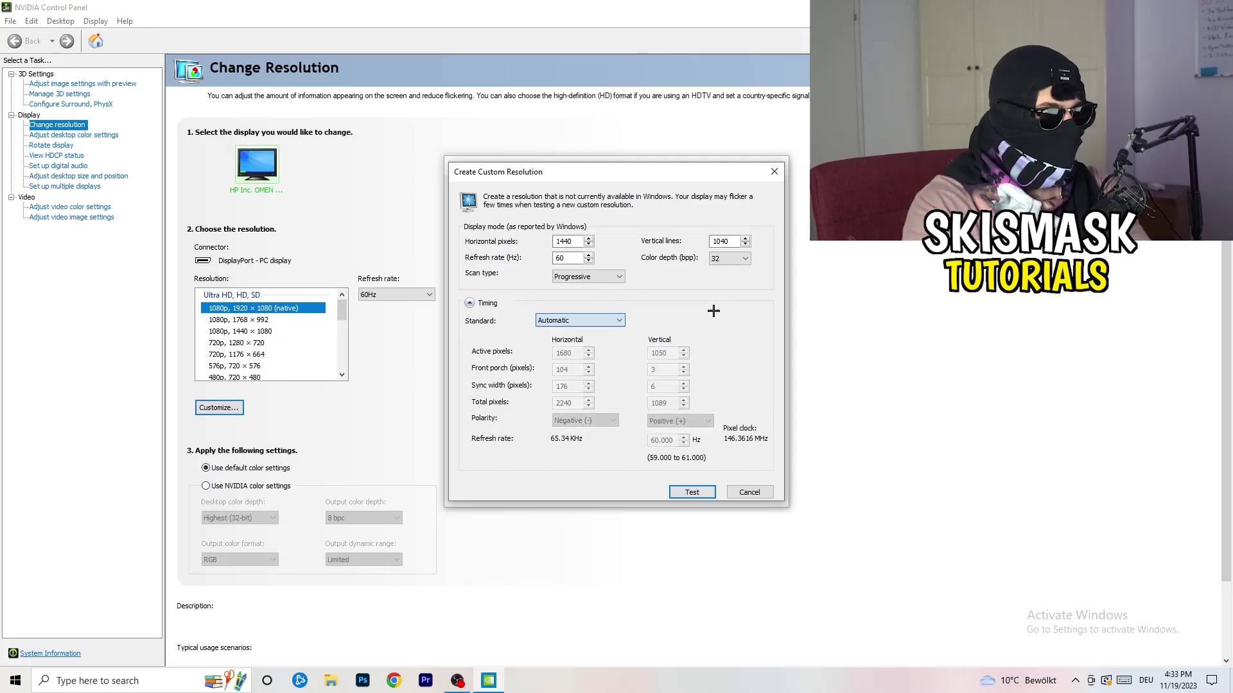
{"action": "left_click", "coordinate": [572, 321]}
{"action": "left_click", "coordinate": [578, 375]}
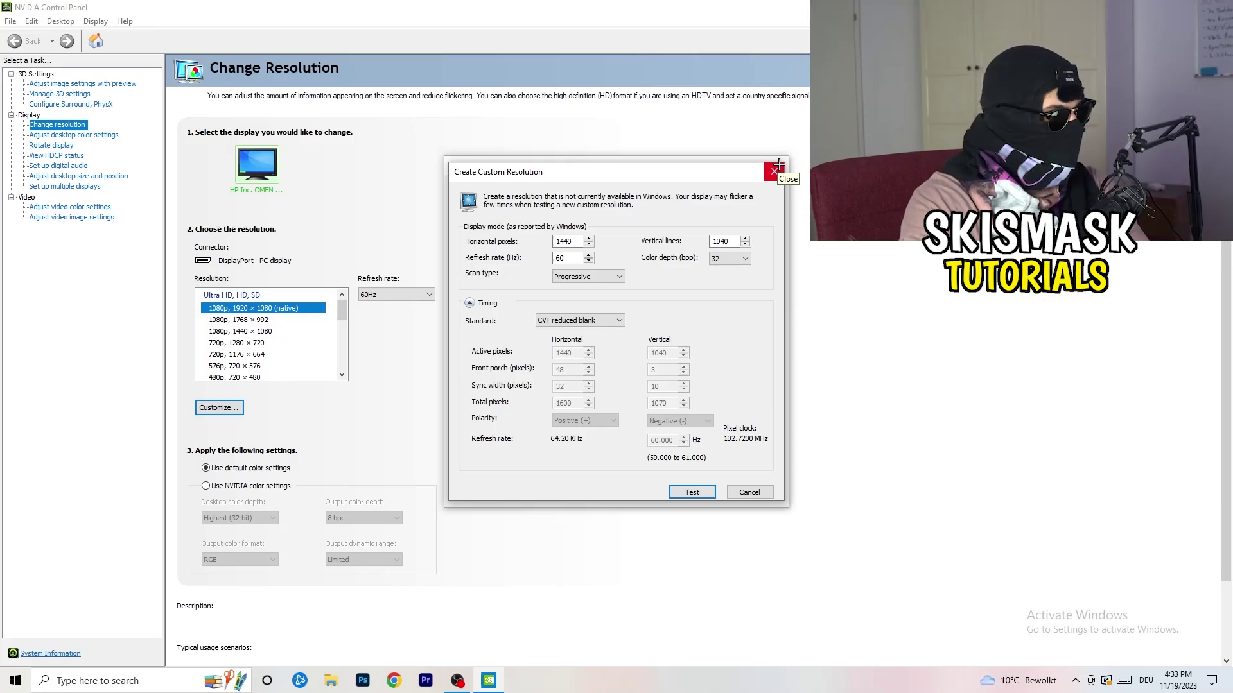
Close the custom resolution dialog and NVIDIA Control Panel, then launch Windows Settings from Start
{"action": "left_click", "coordinate": [773, 171]}
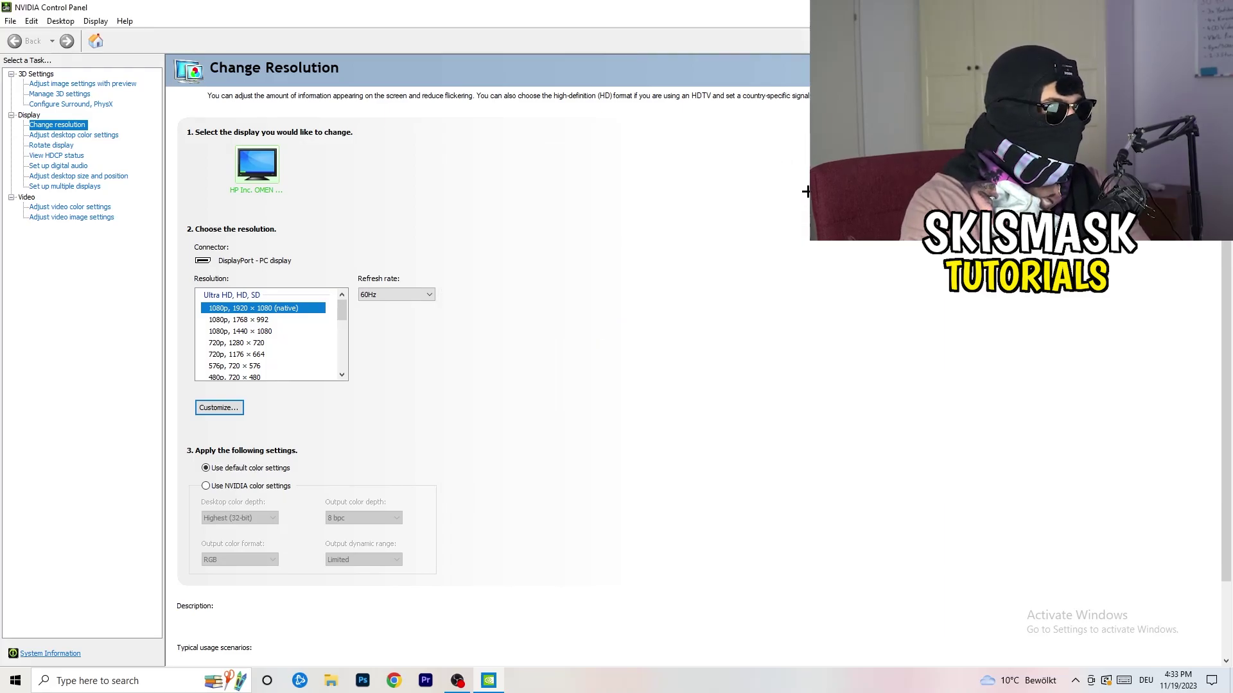
{"action": "key", "text": "alt+F4"}
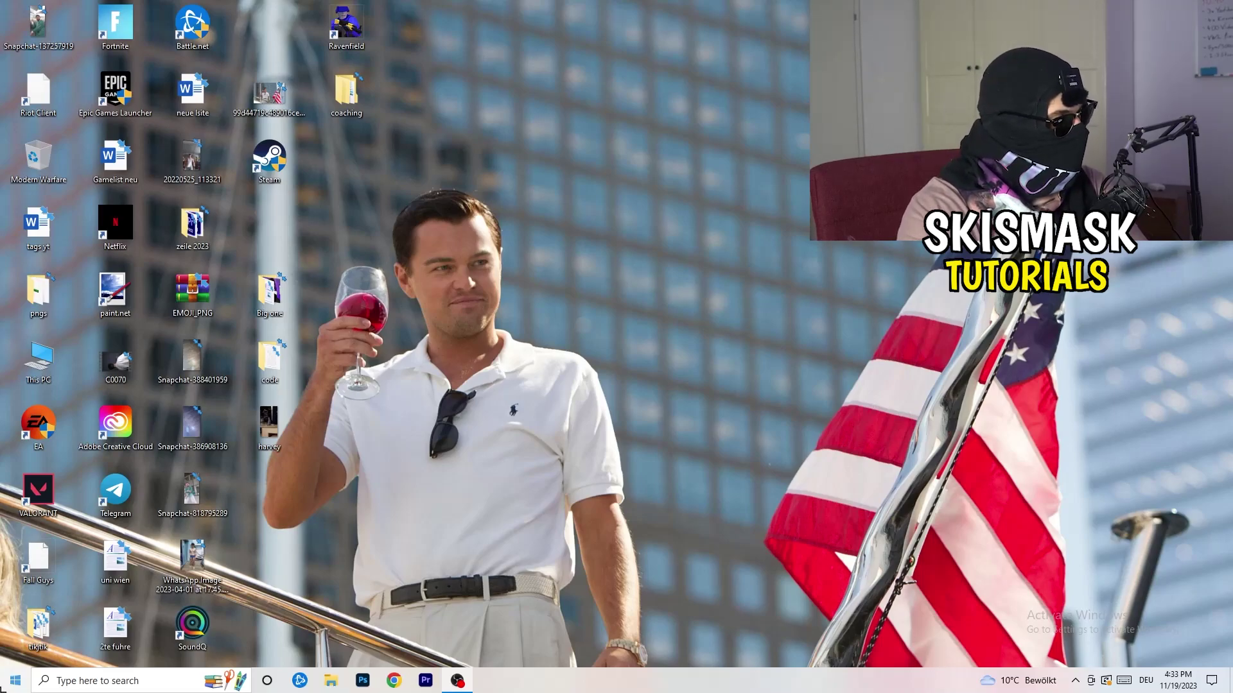
{"action": "left_click", "coordinate": [15, 681]}
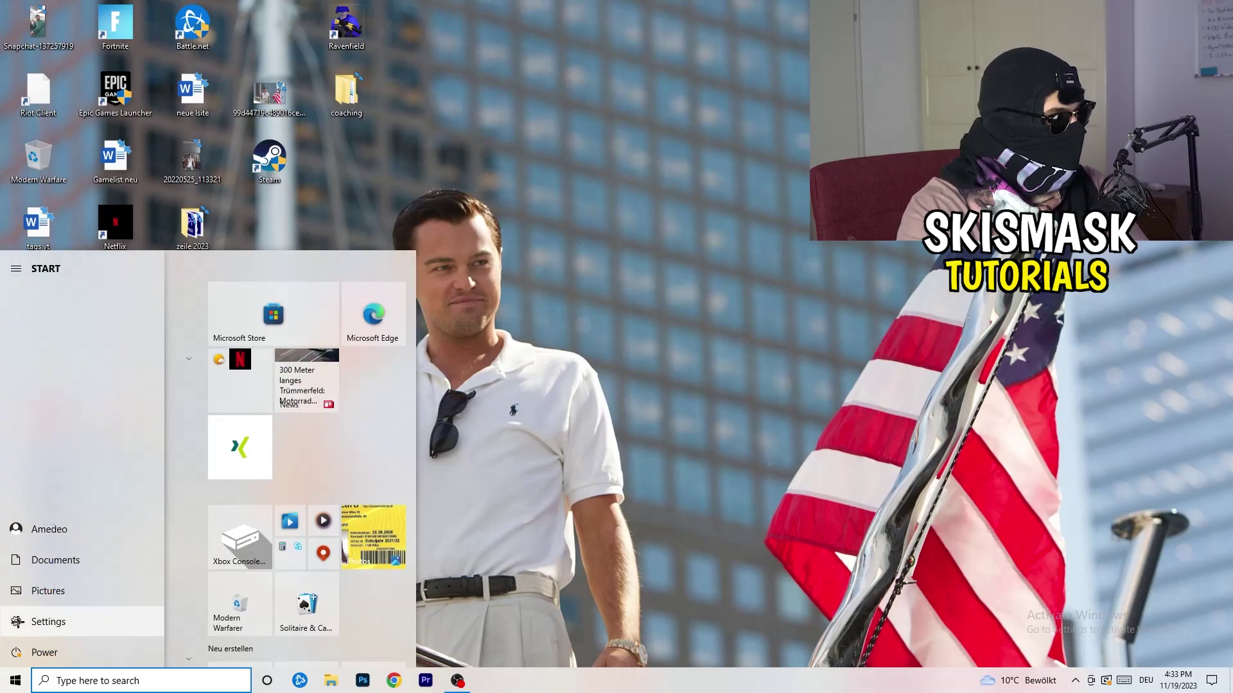
{"action": "left_click", "coordinate": [16, 622]}
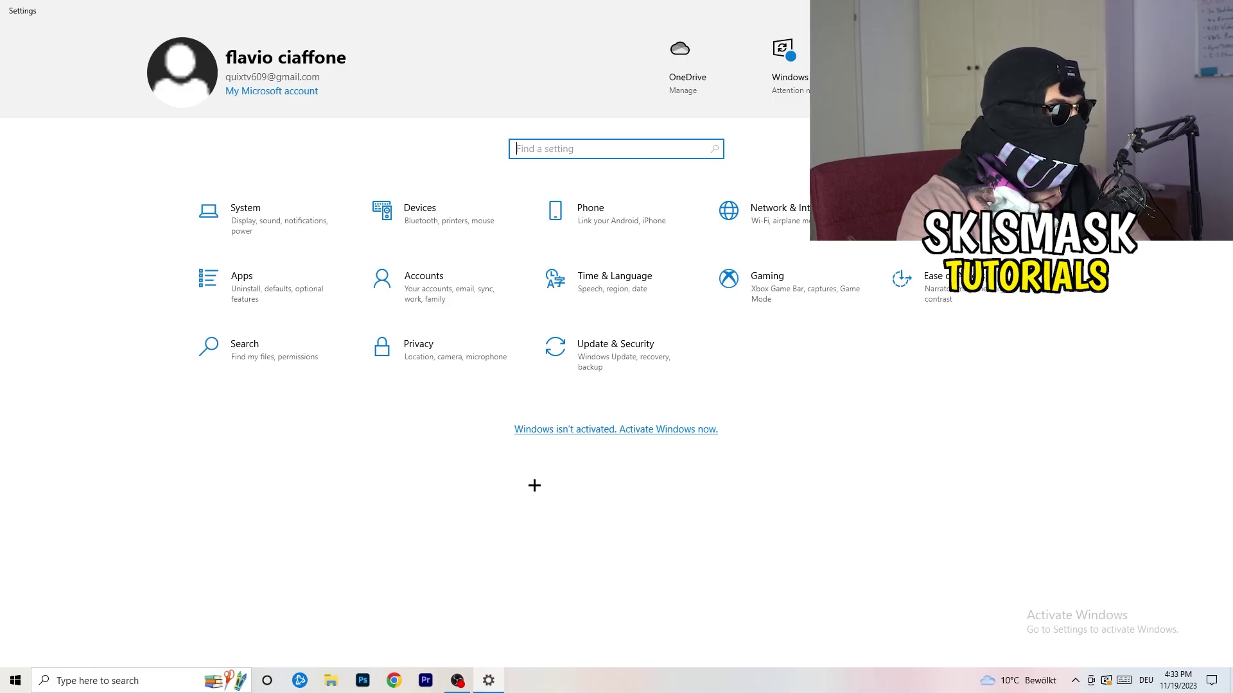
Review Display settings, leaving resolution at 1920 × 1080 and text scaling at 100%, then return home
{"action": "left_click", "coordinate": [270, 236]}
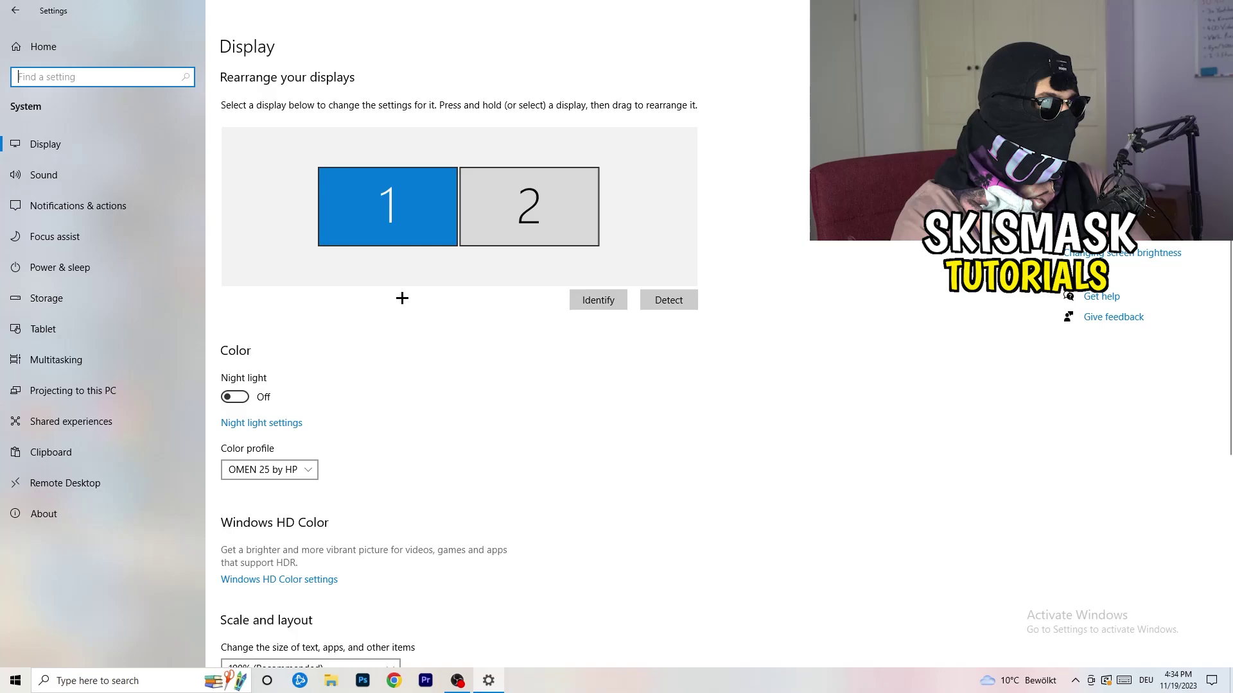
{"action": "scroll", "coordinate": [404, 301], "scroll_direction": "down", "scroll_amount": 5}
{"action": "left_click", "coordinate": [290, 171]}
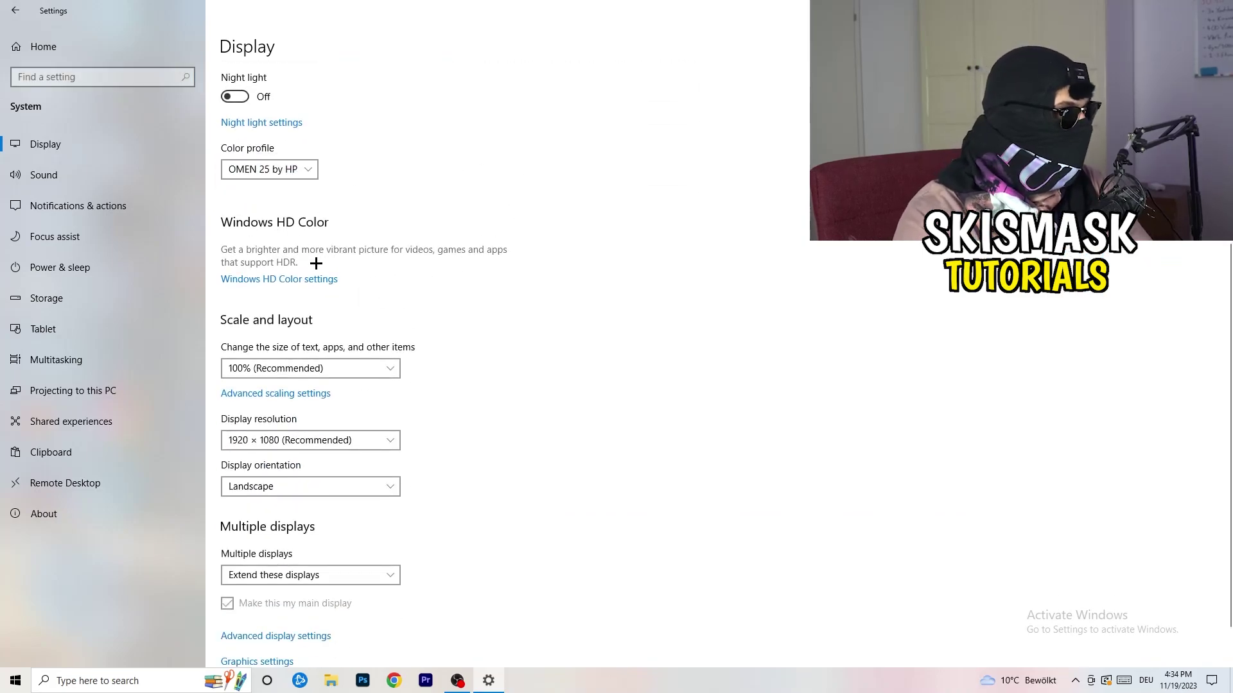
{"action": "scroll", "coordinate": [270, 288], "scroll_direction": "down", "scroll_amount": 1}
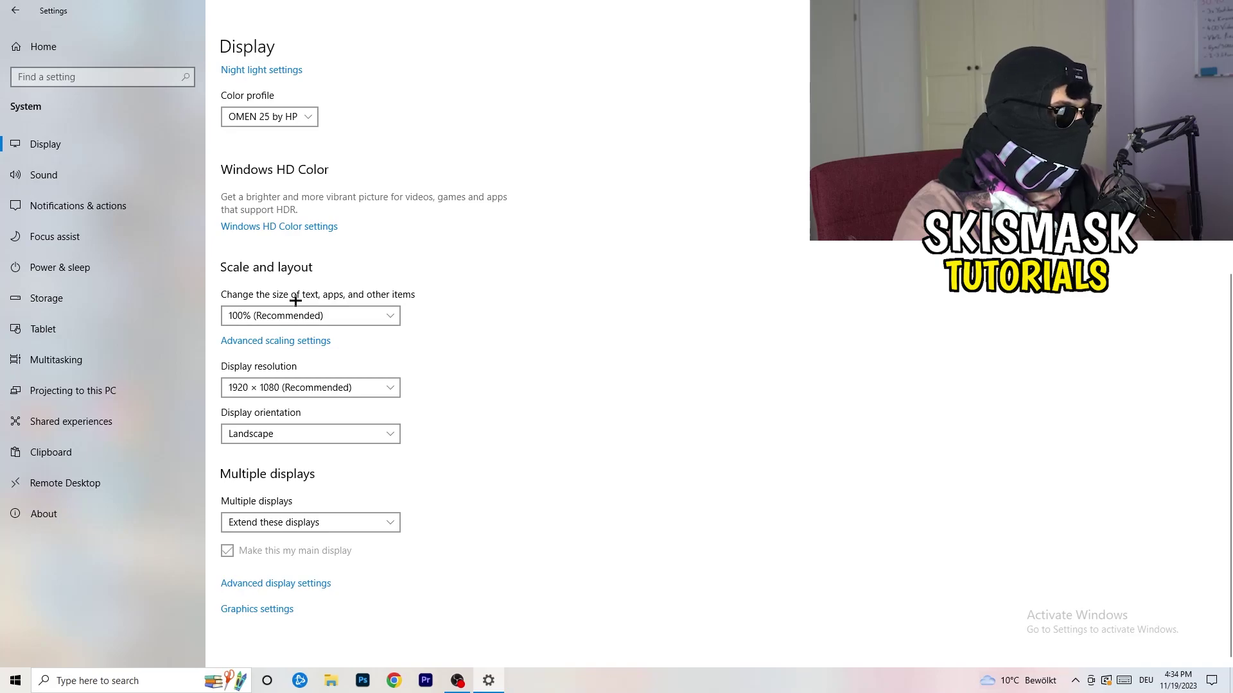
{"action": "left_click", "coordinate": [378, 315]}
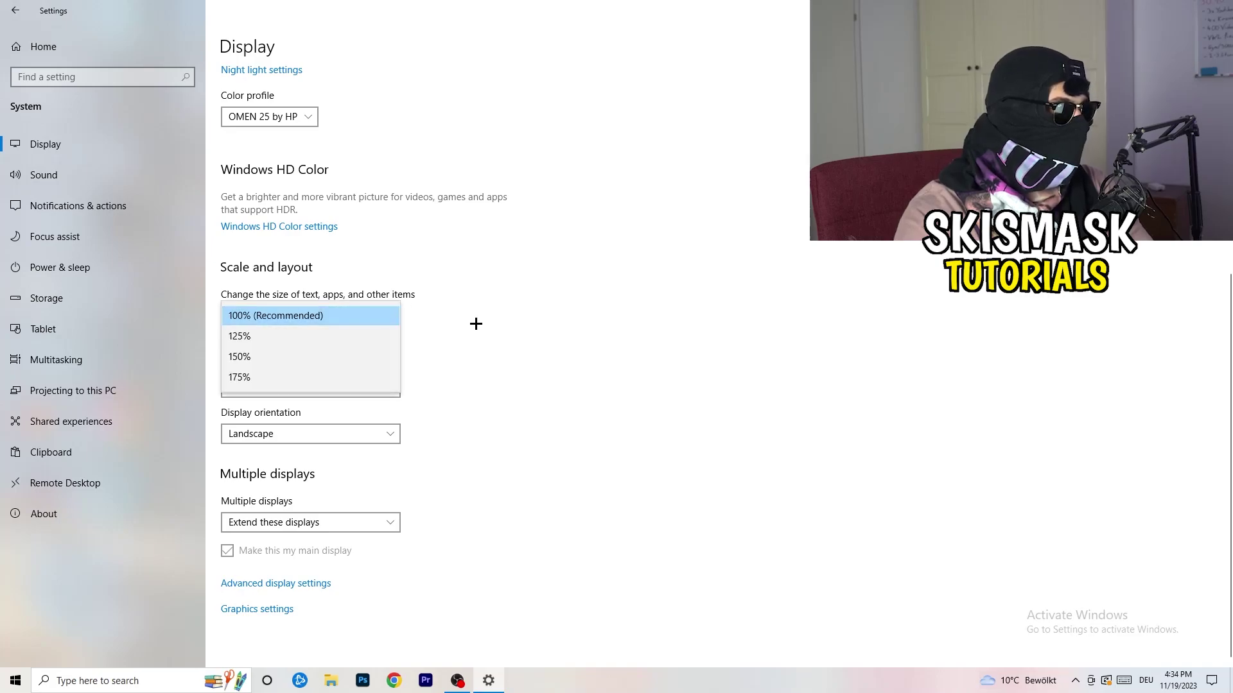
{"action": "left_click", "coordinate": [605, 302]}
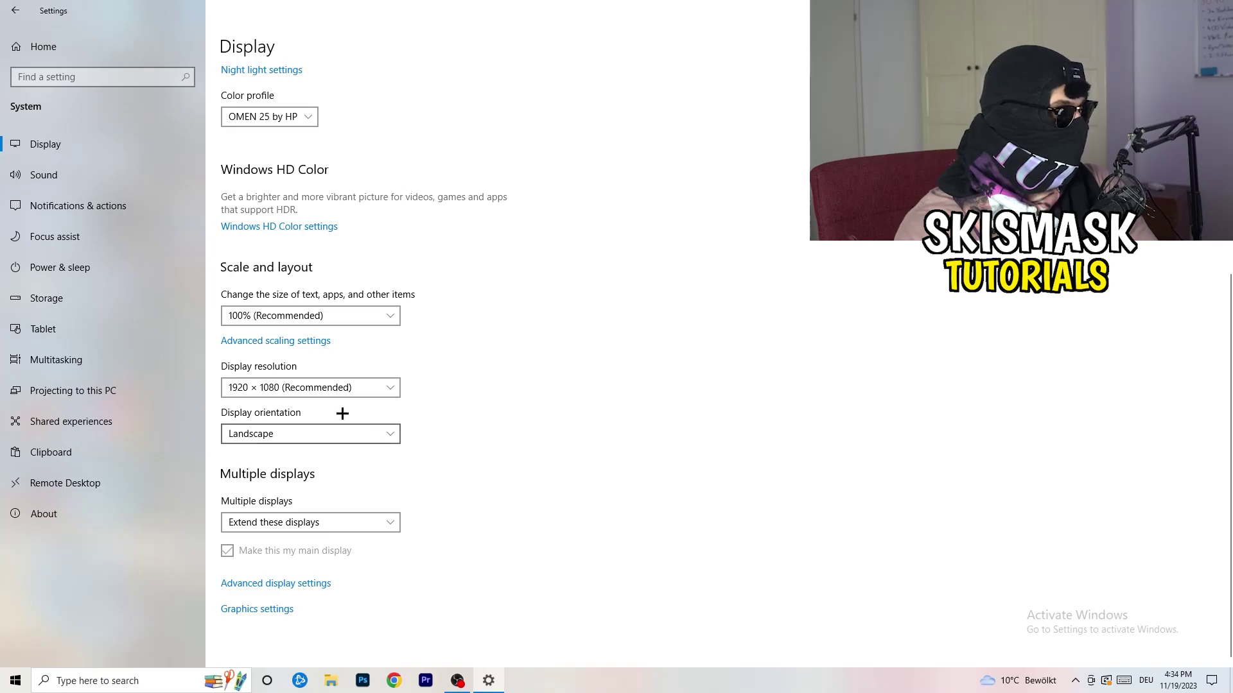
{"action": "left_click", "coordinate": [15, 11]}
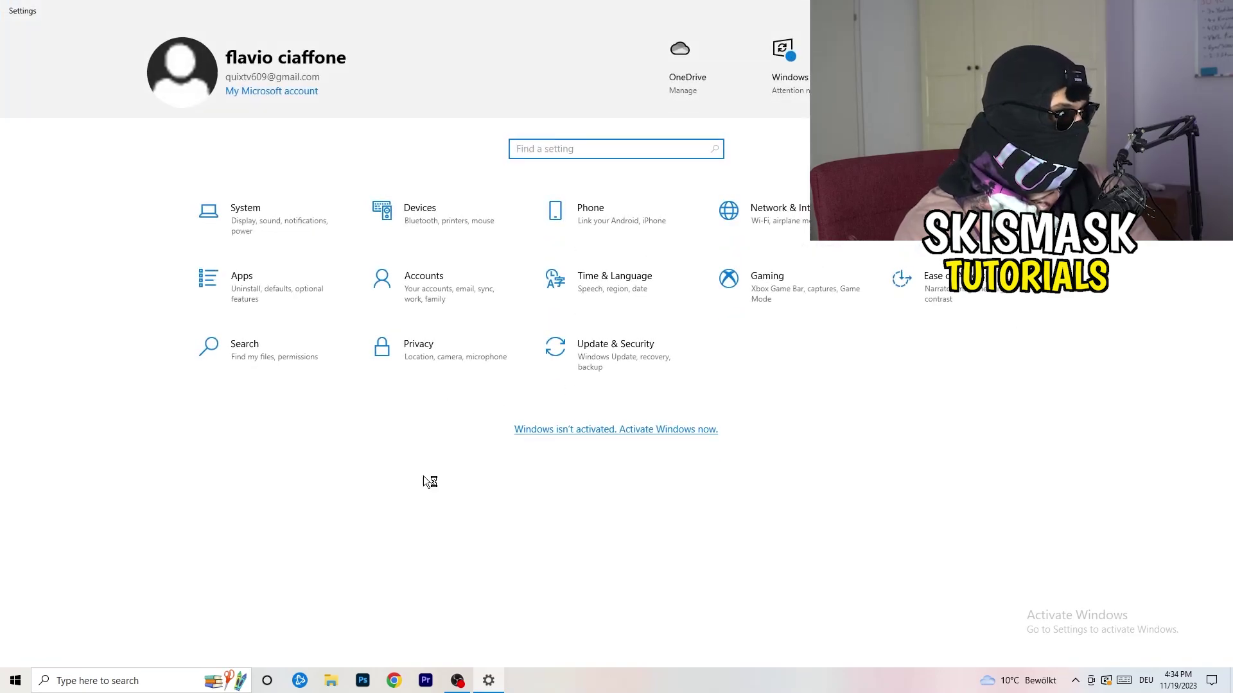
Go to the Gaming settings, where Xbox Game Bar is switched off
{"action": "left_click", "coordinate": [802, 309]}
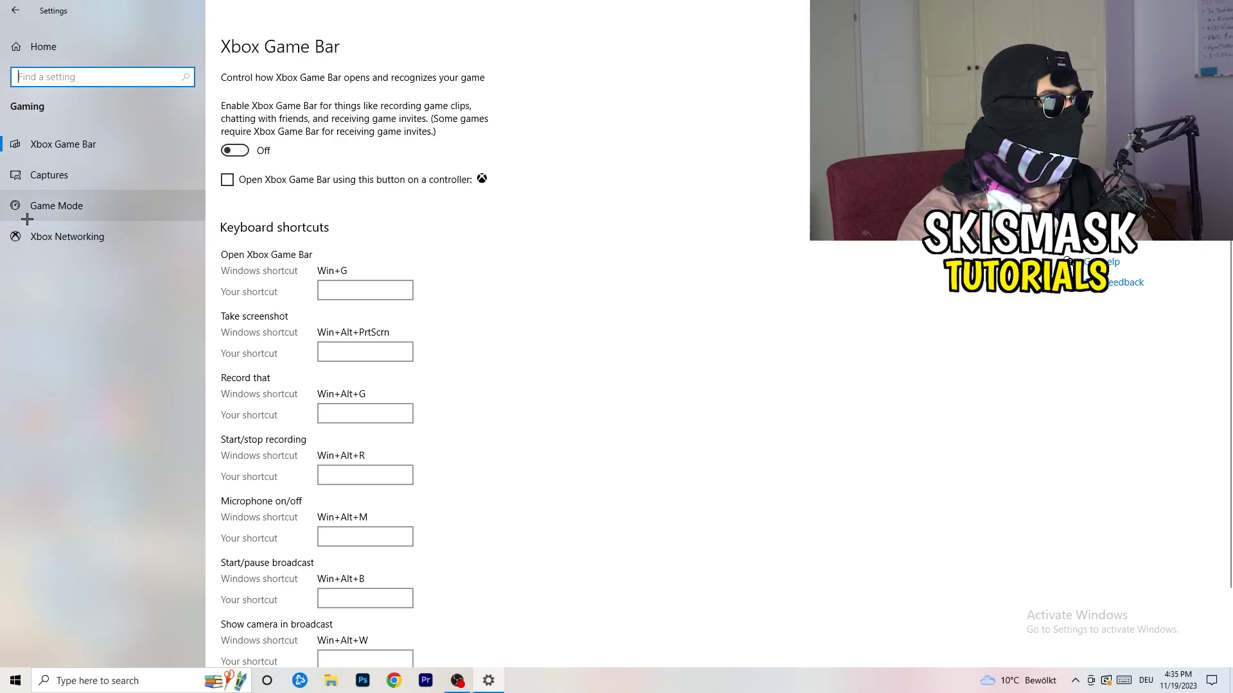
Confirm Game Mode is On, then close Windows Settings
{"action": "left_click", "coordinate": [64, 205]}
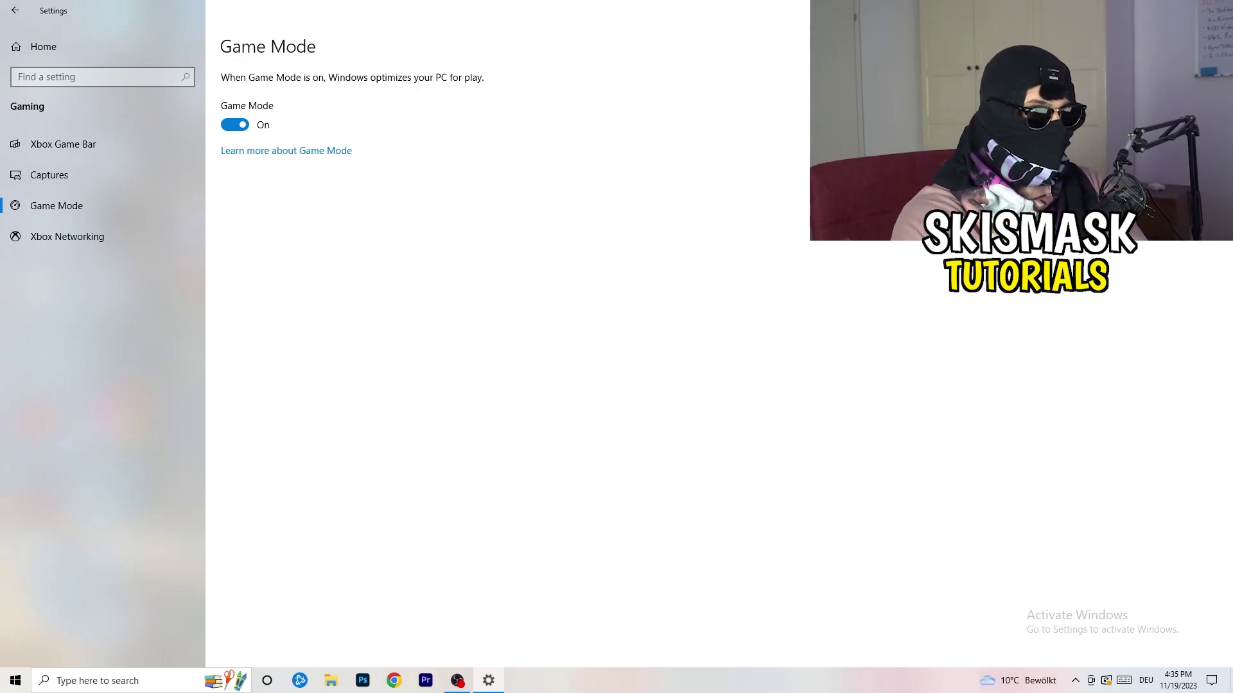
{"action": "key", "text": "alt+F4"}
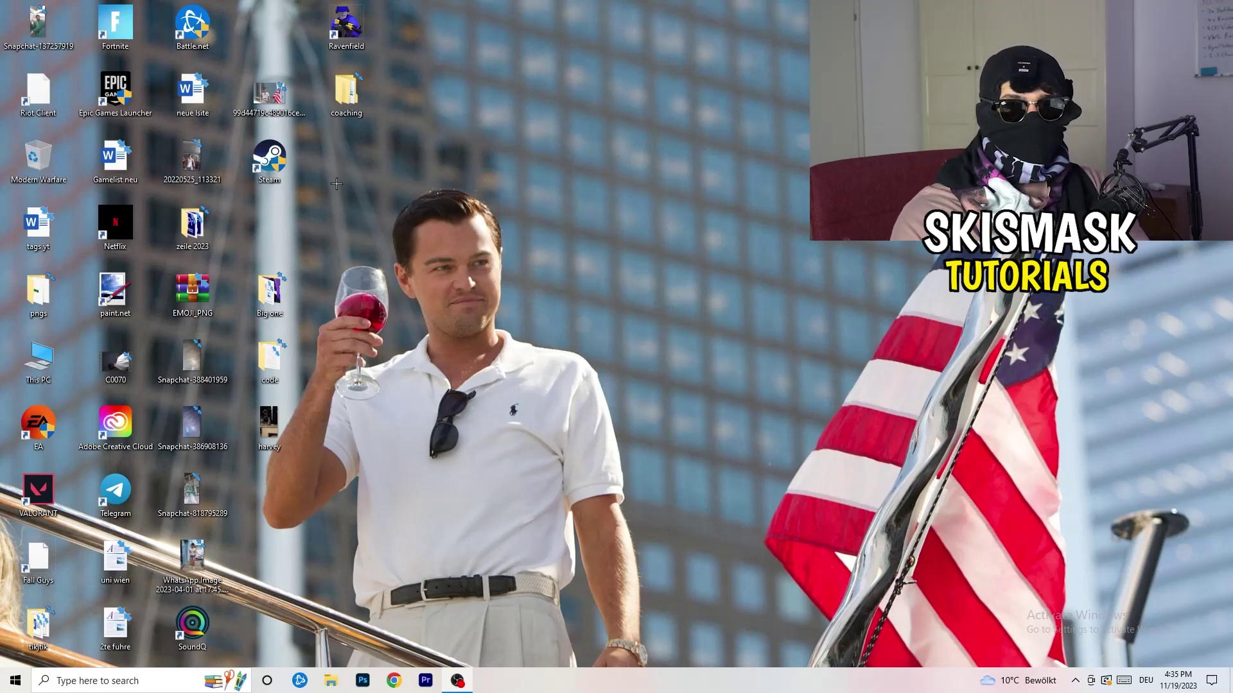
Set the Steam shortcut to Windows 8 compatibility mode with Run as administrator and apply
{"action": "left_click_drag", "start_coordinate": [270, 159], "coordinate": [661, 226]}
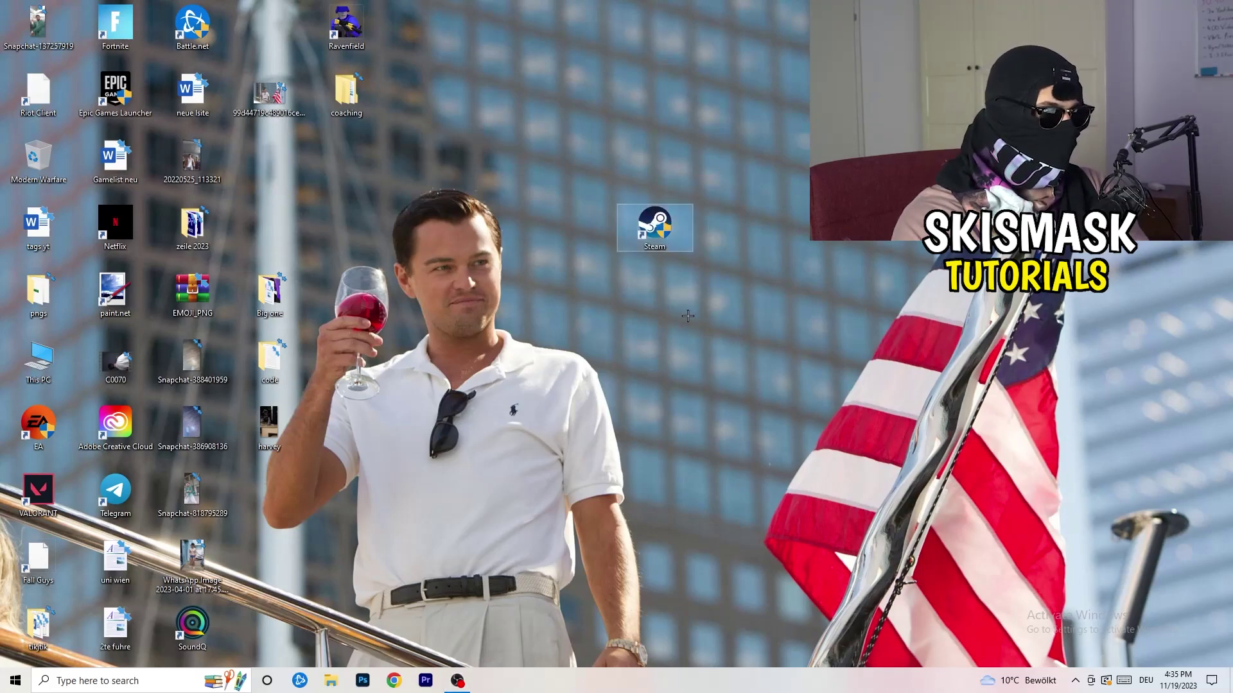
{"action": "right_click", "coordinate": [659, 224]}
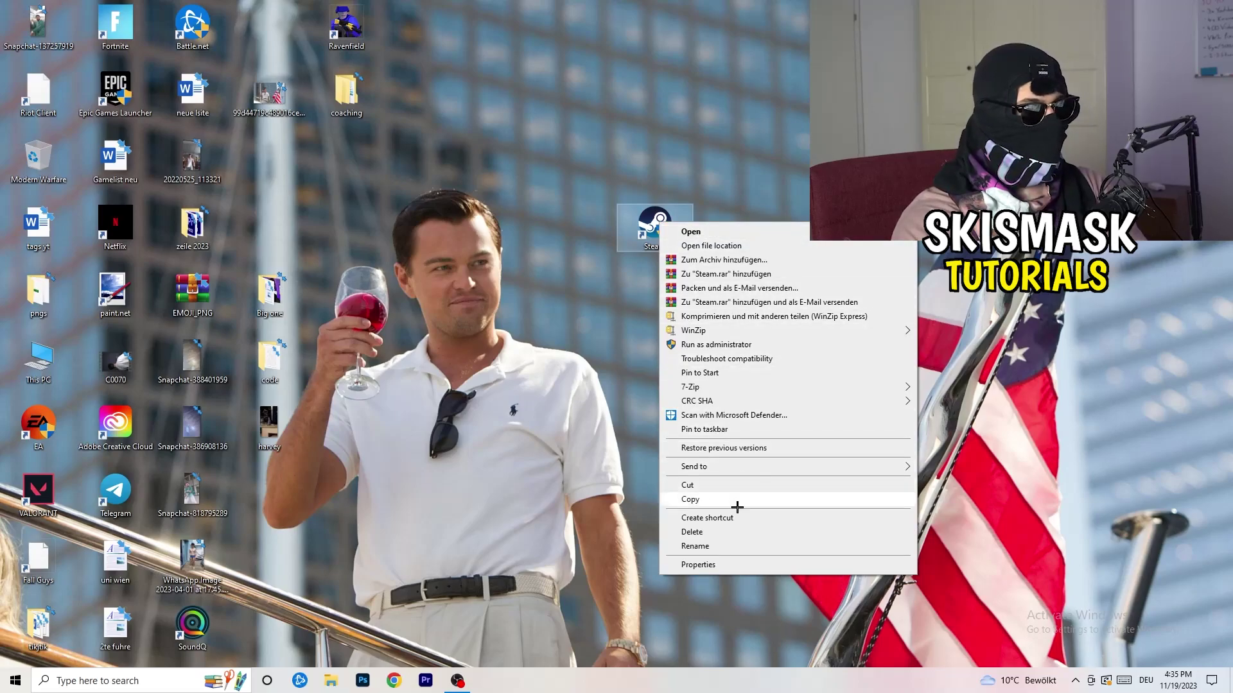
{"action": "left_click", "coordinate": [741, 566]}
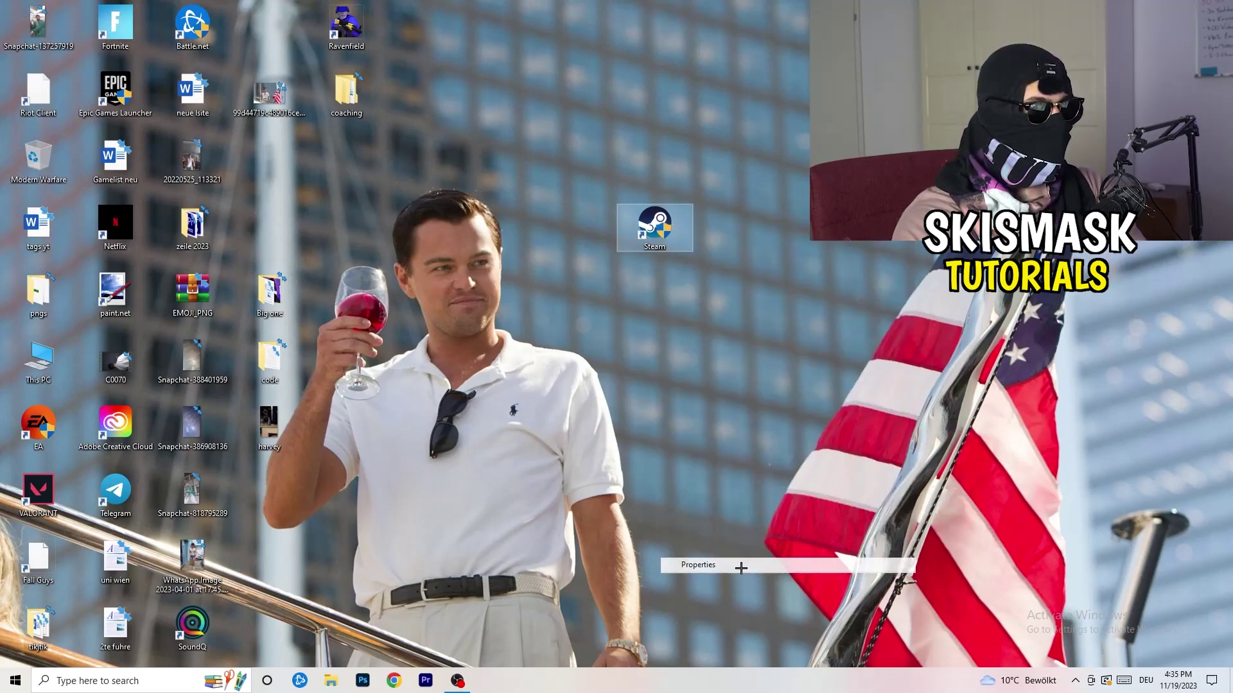
{"action": "mouse_move", "coordinate": [742, 231]}
{"action": "left_mouse_down"}
{"action": "mouse_move", "coordinate": [569, 141]}
{"action": "mouse_move", "coordinate": [543, 143]}
{"action": "left_mouse_up"}
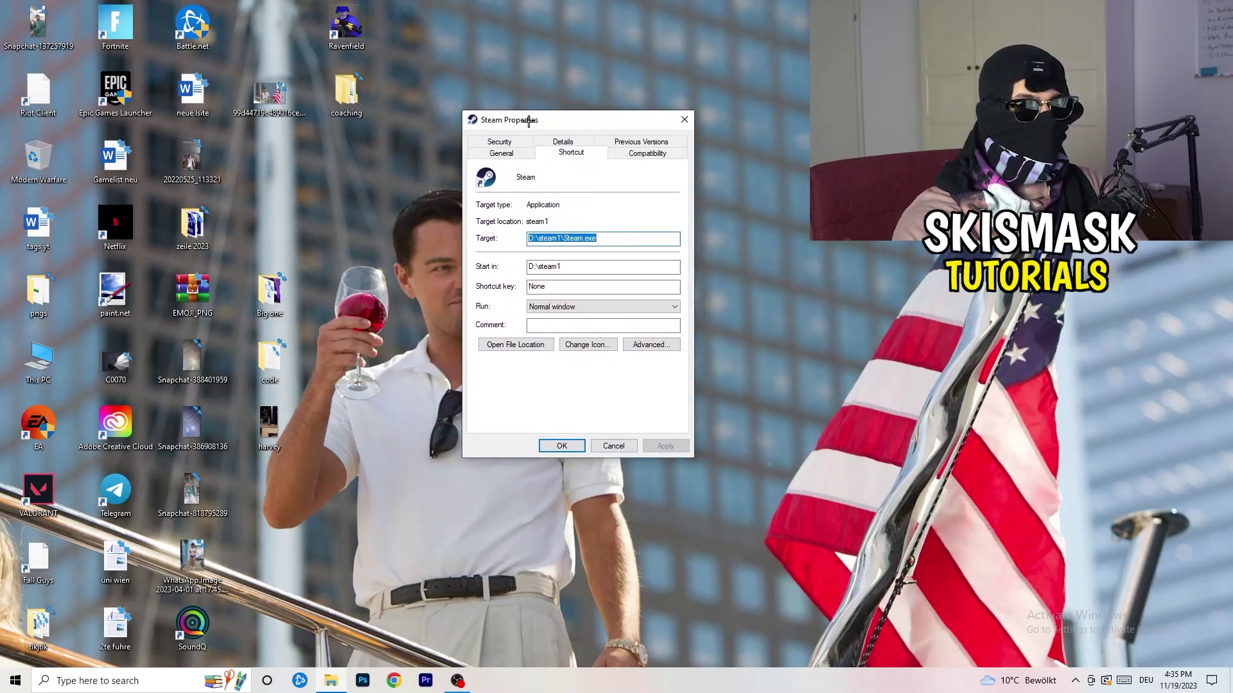
{"action": "left_click", "coordinate": [661, 155]}
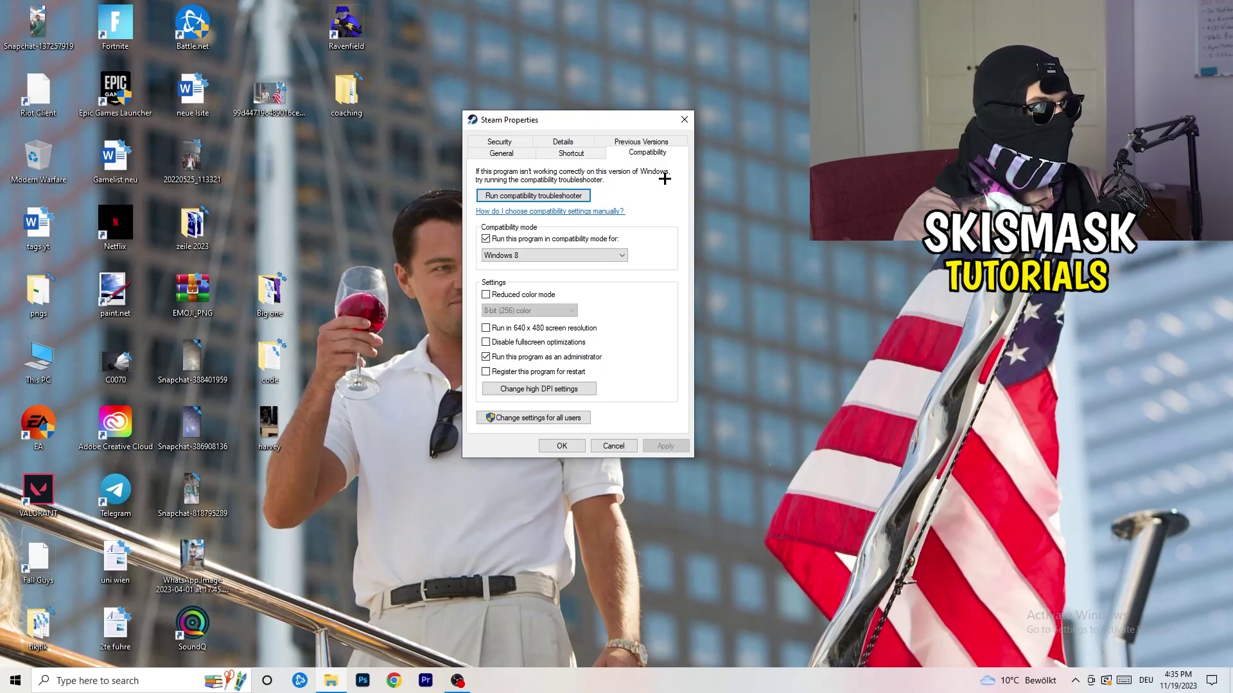
{"action": "left_click", "coordinate": [588, 254]}
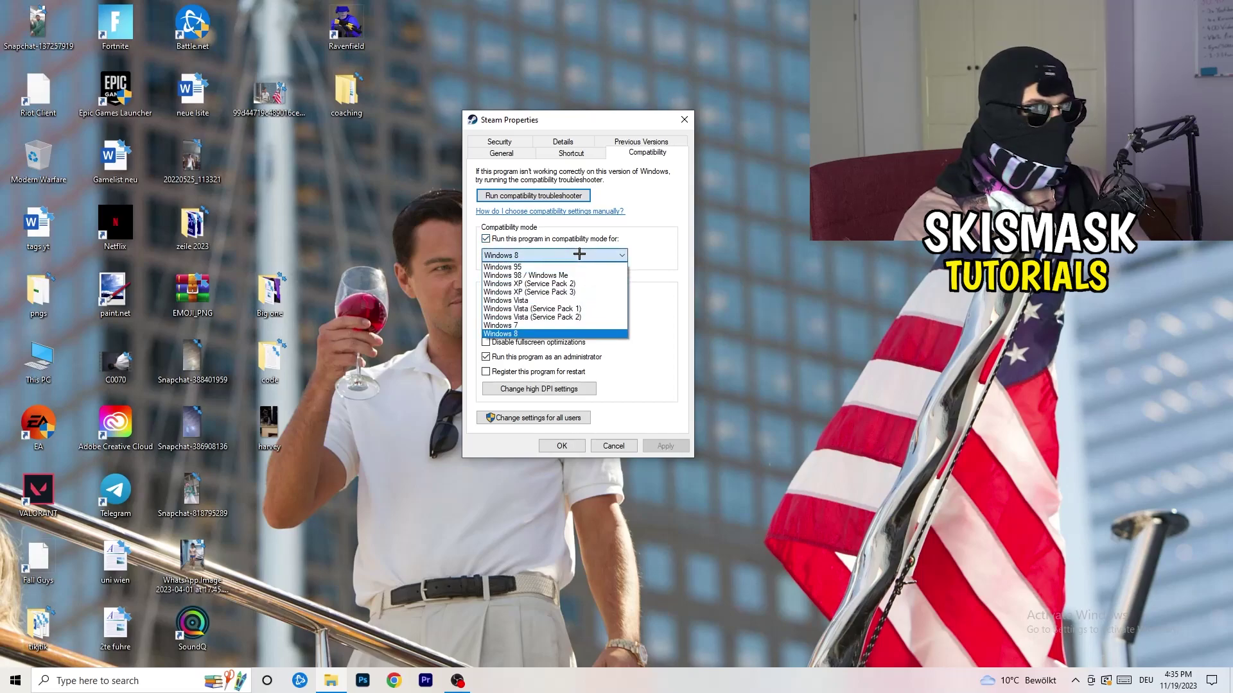
{"action": "left_click", "coordinate": [685, 245]}
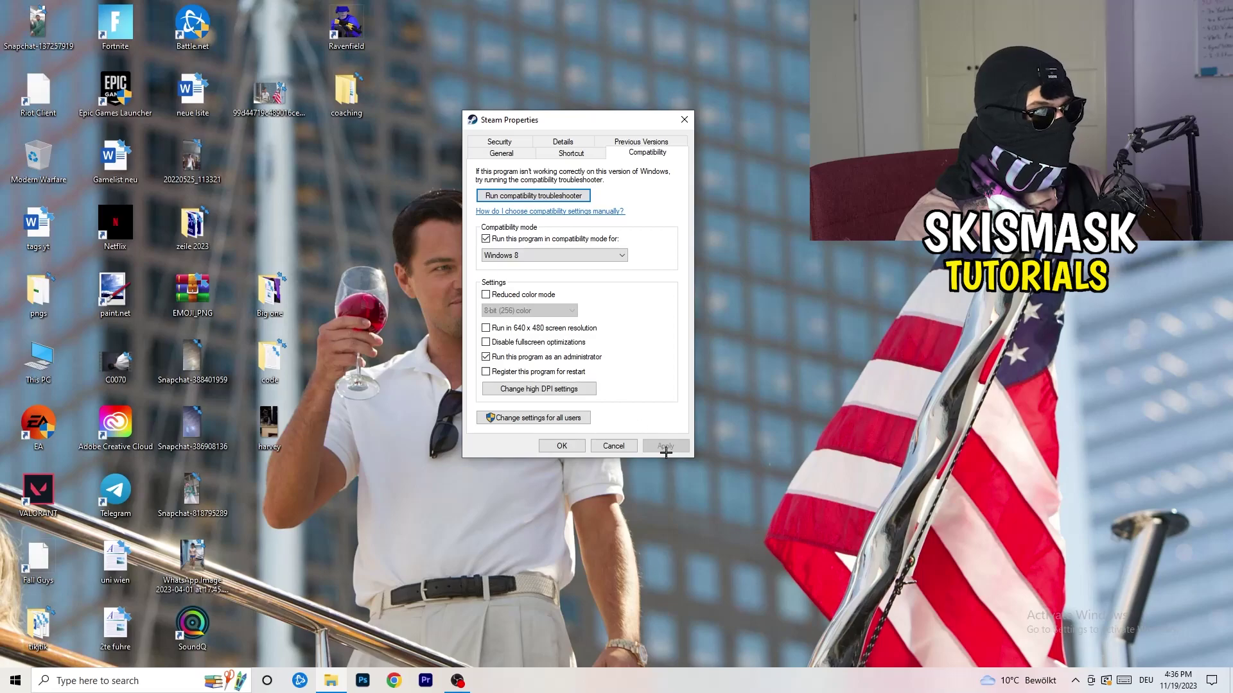
{"action": "left_click", "coordinate": [561, 445]}
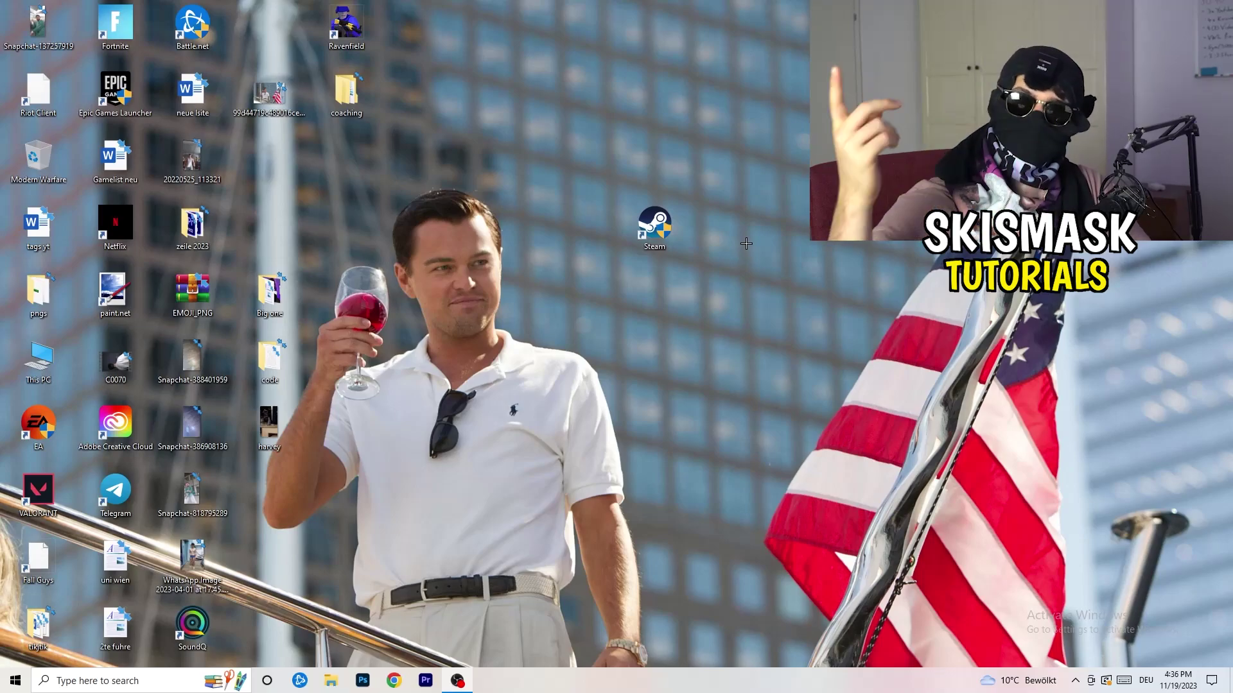
Move the Steam icon left and recheck its Windows 8 and administrator compatibility settings
{"action": "left_click_drag", "start_coordinate": [654, 225], "coordinate": [577, 225]}
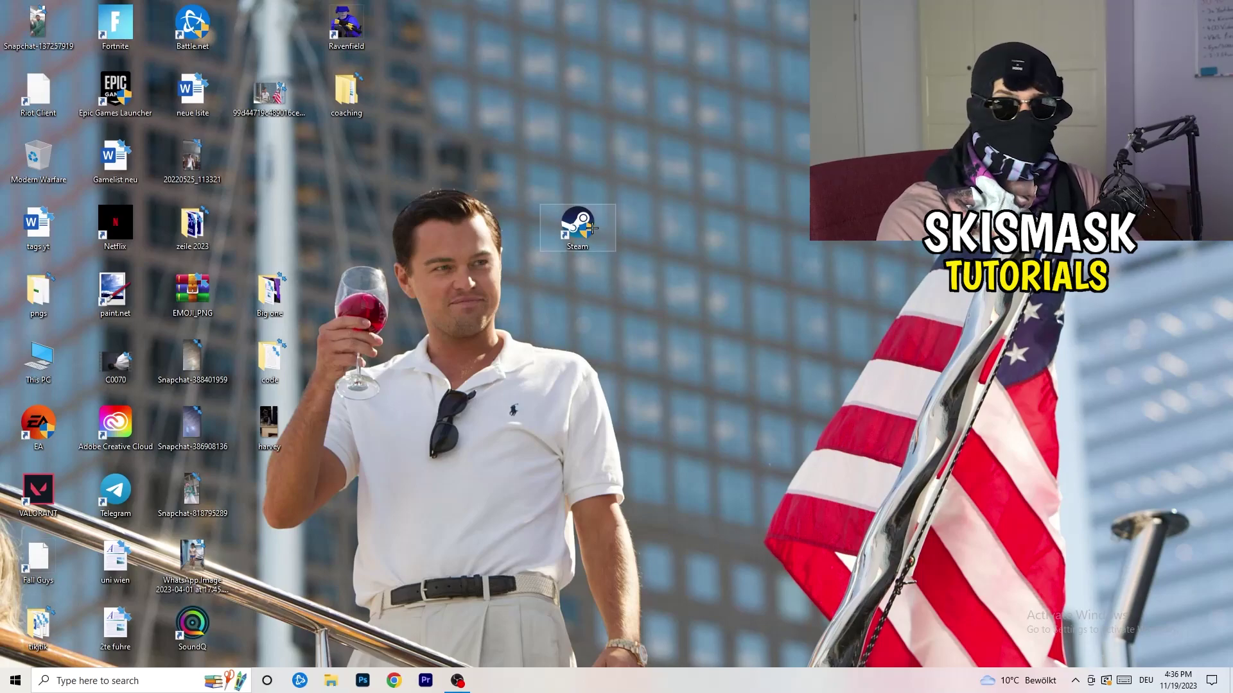
{"action": "left_click_drag", "start_coordinate": [591, 226], "coordinate": [426, 222]}
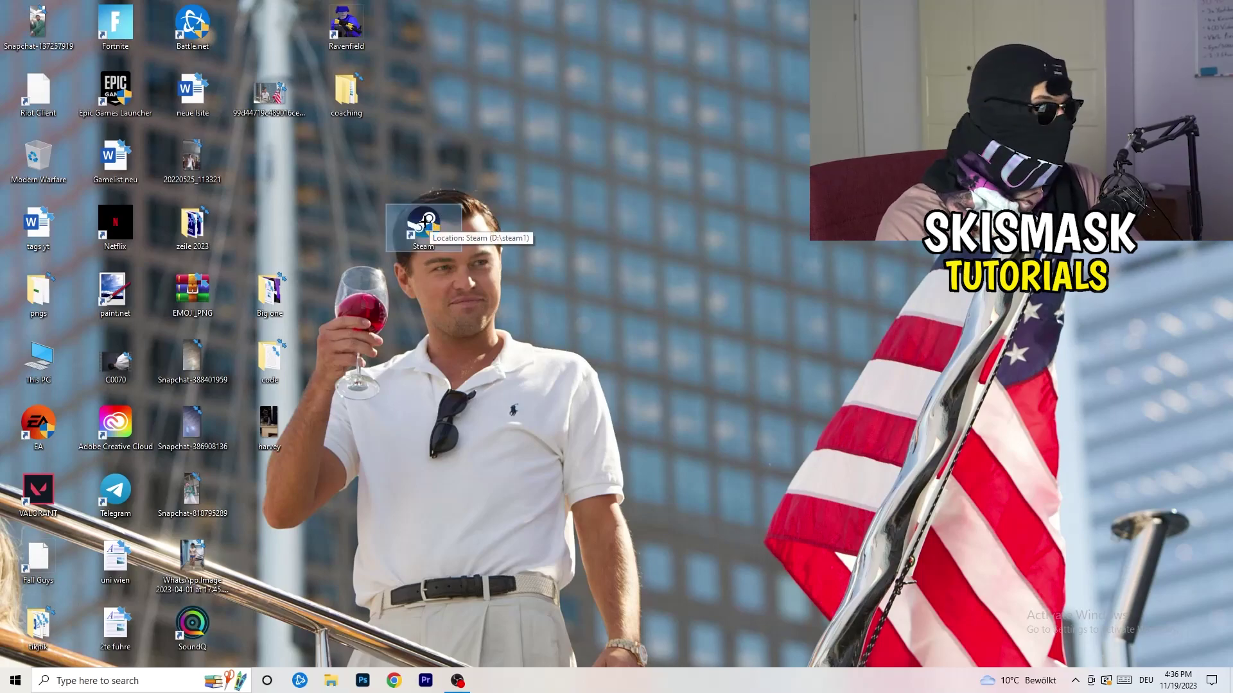
{"action": "right_click", "coordinate": [425, 221]}
{"action": "left_click", "coordinate": [486, 563]}
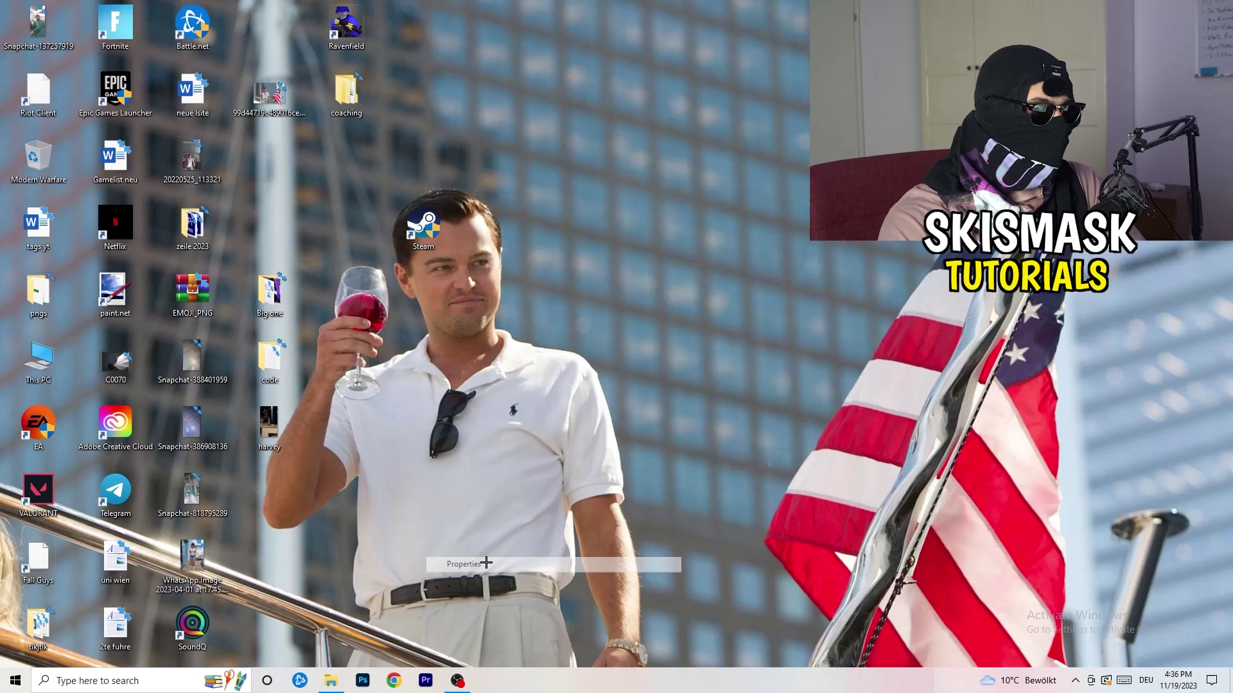
{"action": "left_click", "coordinate": [614, 263]}
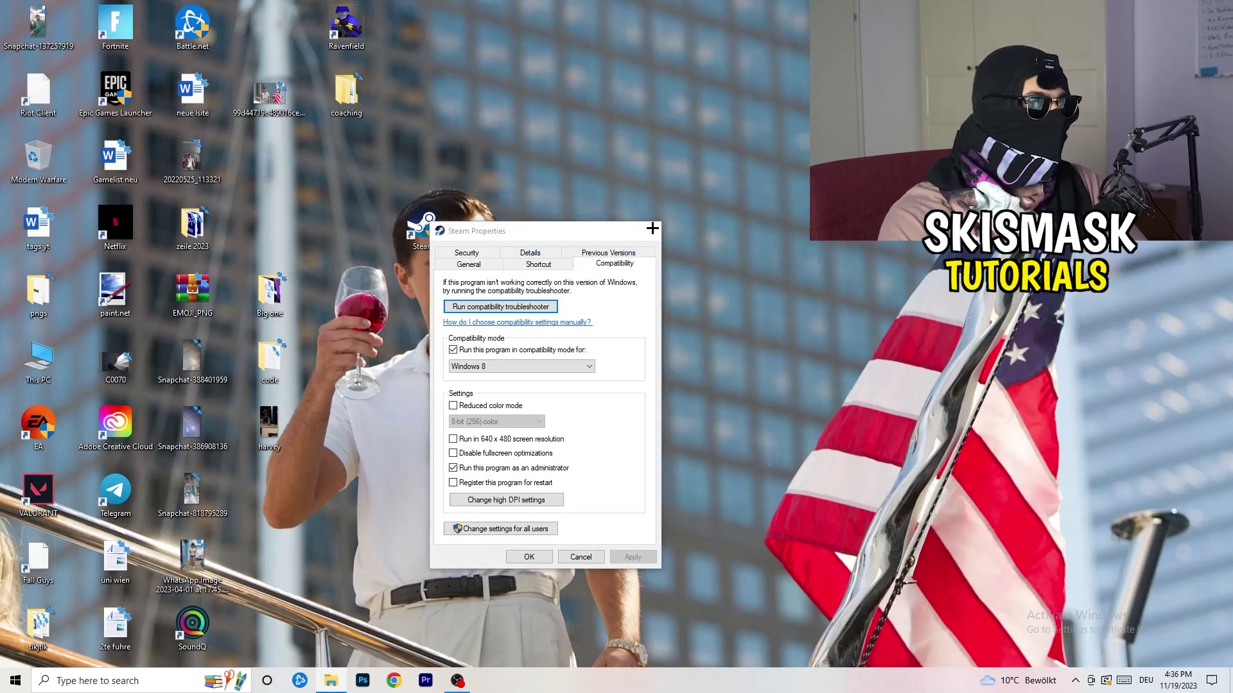
{"action": "left_click", "coordinate": [651, 230]}
{"action": "left_click", "coordinate": [660, 114]}
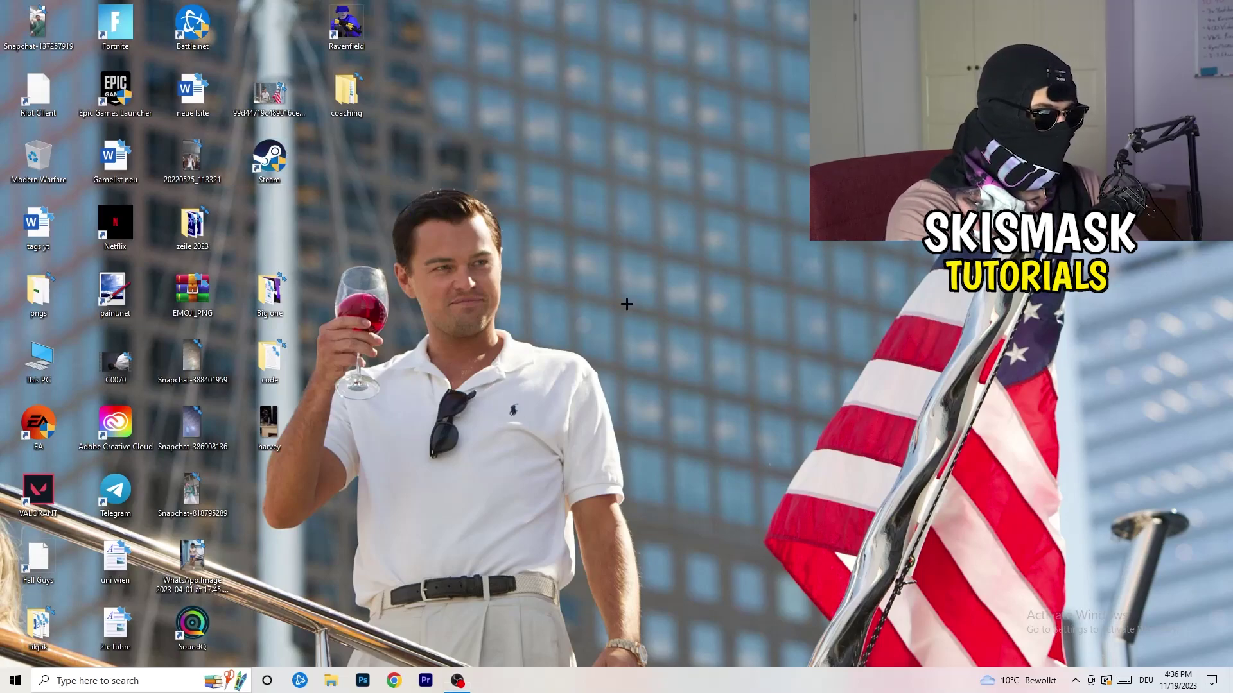
{"action": "mouse_move", "coordinate": [603, 681]}
{"action": "left_mouse_down"}
{"action": "mouse_move", "coordinate": [394, 186]}
{"action": "mouse_move", "coordinate": [513, 477]}
{"action": "left_mouse_up"}
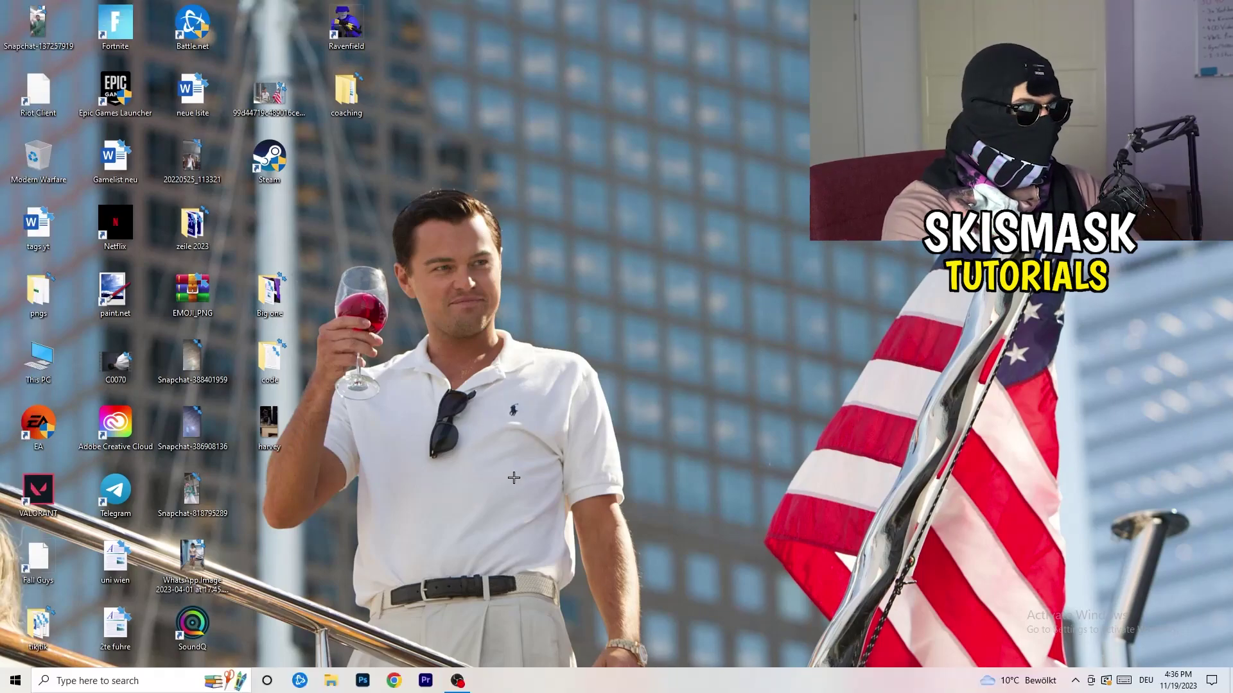
Launch Task Manager from the taskbar and switch to the Details process list
{"action": "right_click", "coordinate": [660, 682]}
{"action": "left_click", "coordinate": [713, 645]}
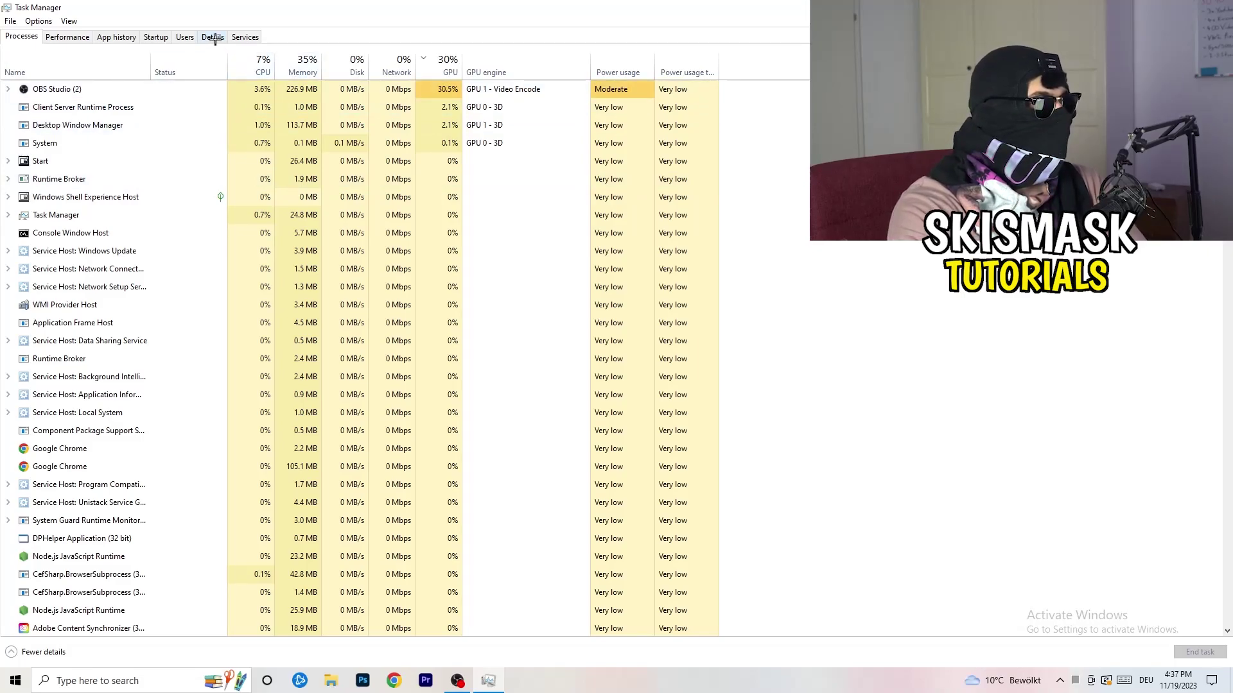
{"action": "left_click", "coordinate": [213, 36]}
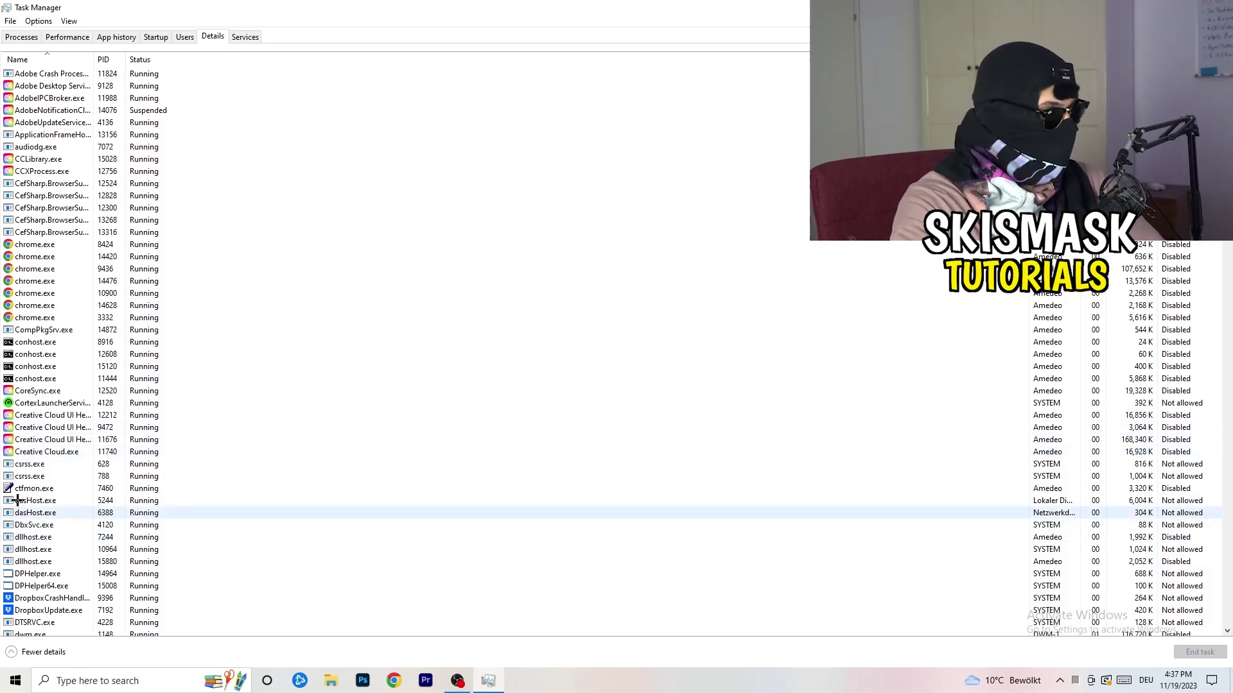
Bring up the context menu for the Creative Cloud UI Helper.exe process
{"action": "right_click", "coordinate": [37, 427]}
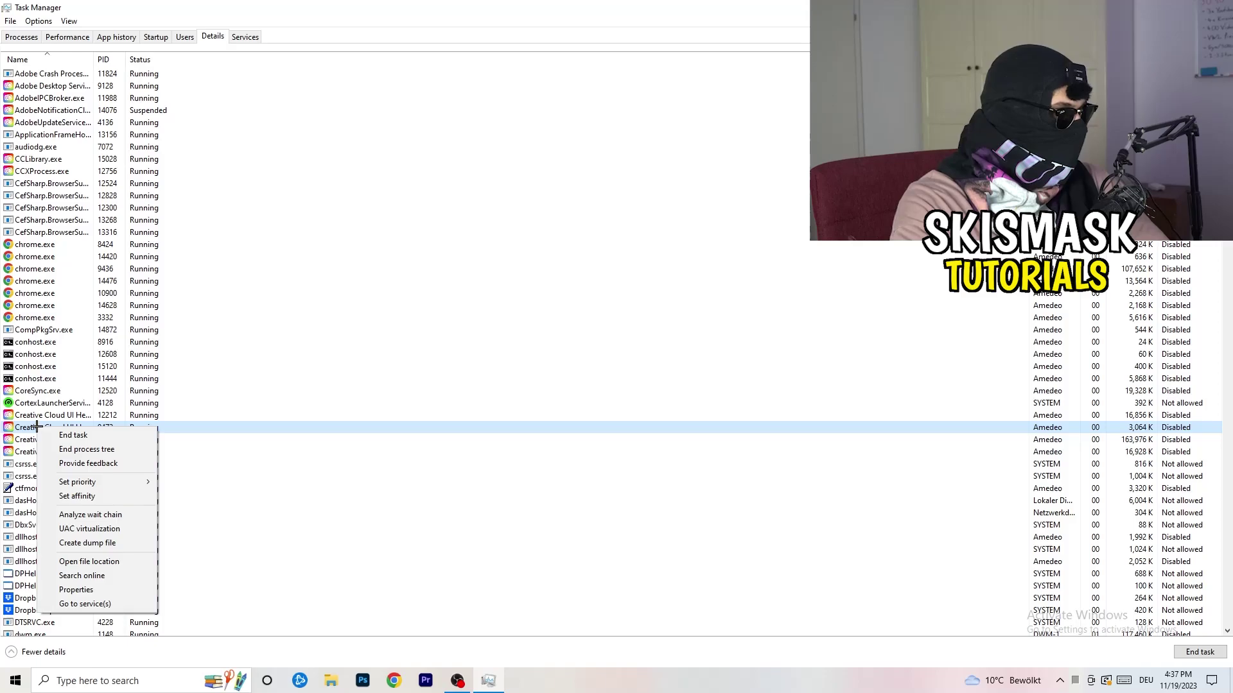